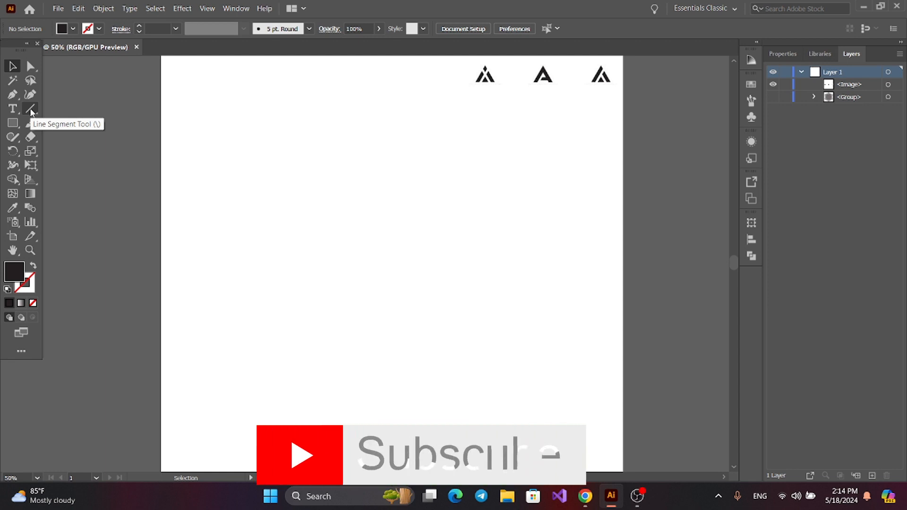
Draw a long vertical line on the upper left half of the artboard and give it a black stroke
click(30, 109)
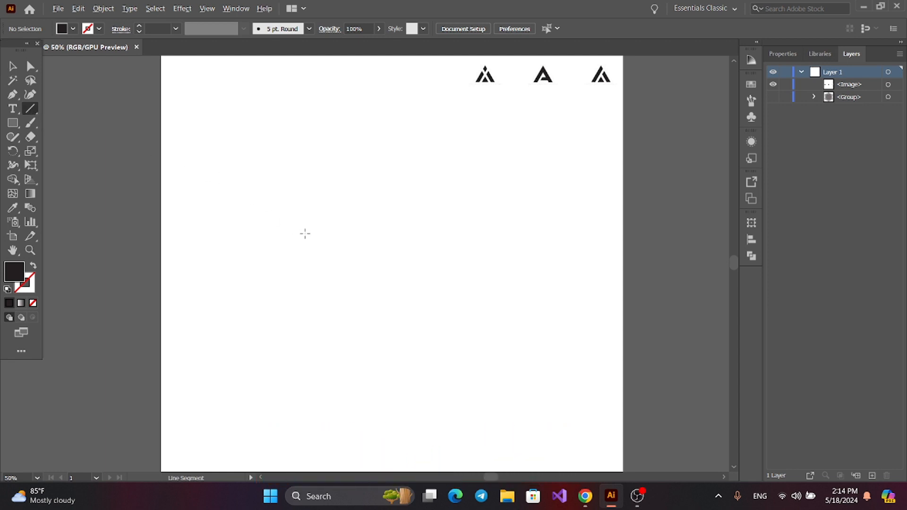
drag(305, 233, 300, 376)
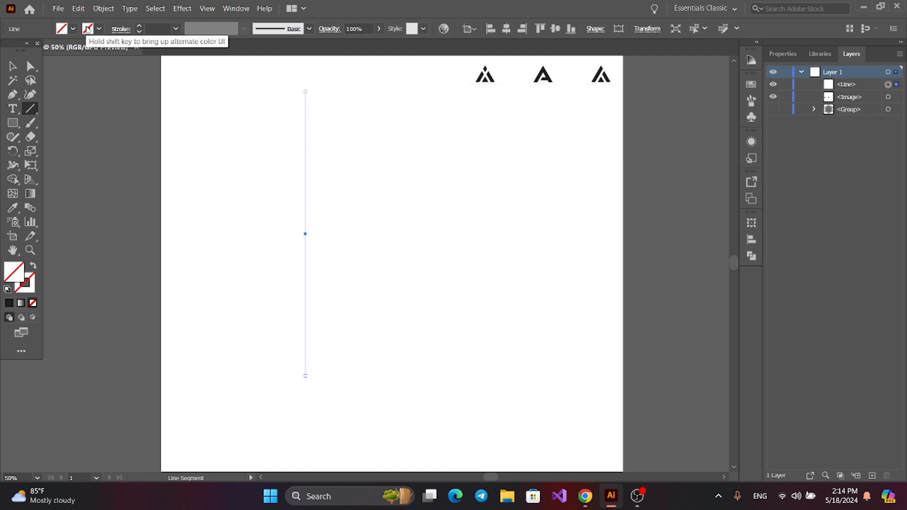
click(88, 30)
click(30, 51)
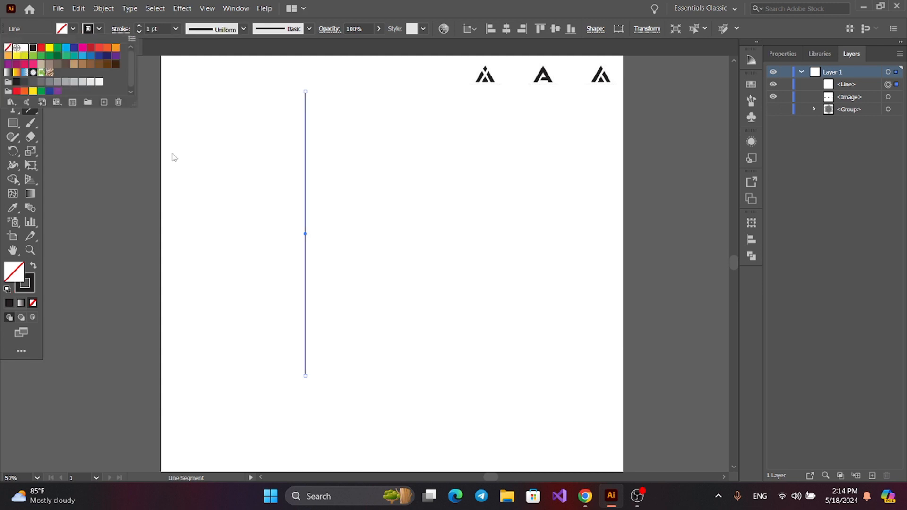
click(197, 165)
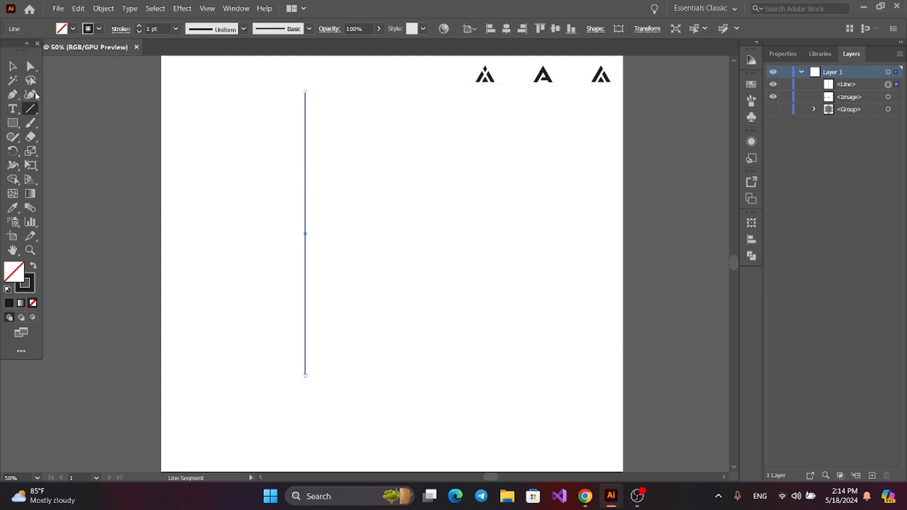
Duplicate the vertical line a short distance to its right and repeat the copy until there are 12 evenly spaced lines
click(13, 66)
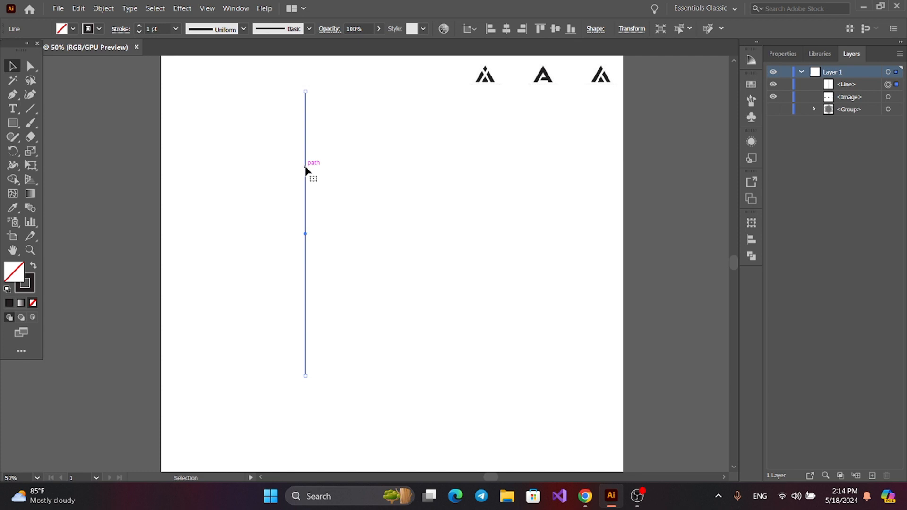
drag(305, 170, 325, 166)
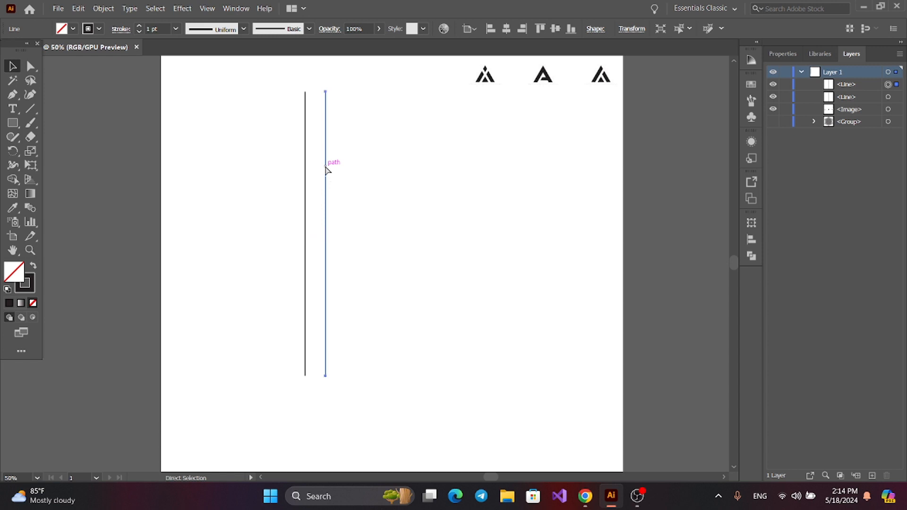
key(ctrl+d)
key(ctrl+d)
key(ctrl+d)
key(ctrl+d)
key(ctrl+d)
key(ctrl+d)
key(ctrl+d)
key(ctrl+d)
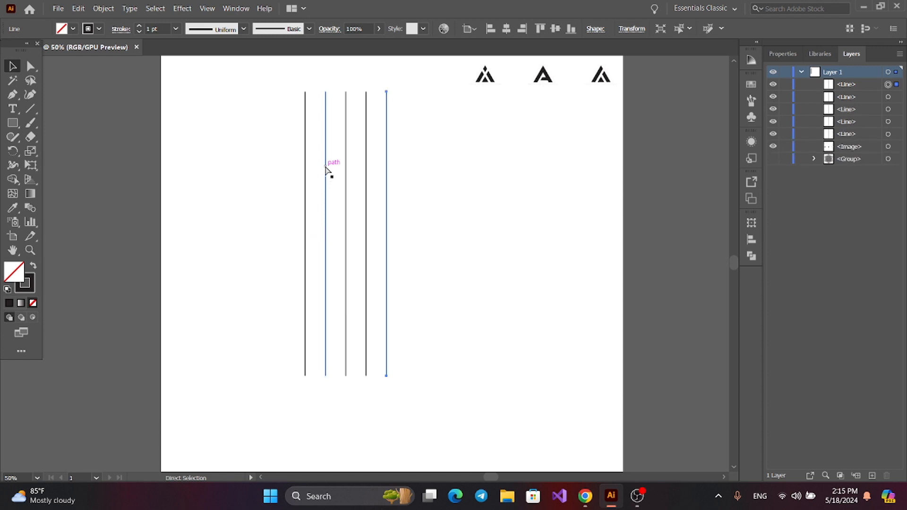
key(ctrl+d)
key(ctrl+d)
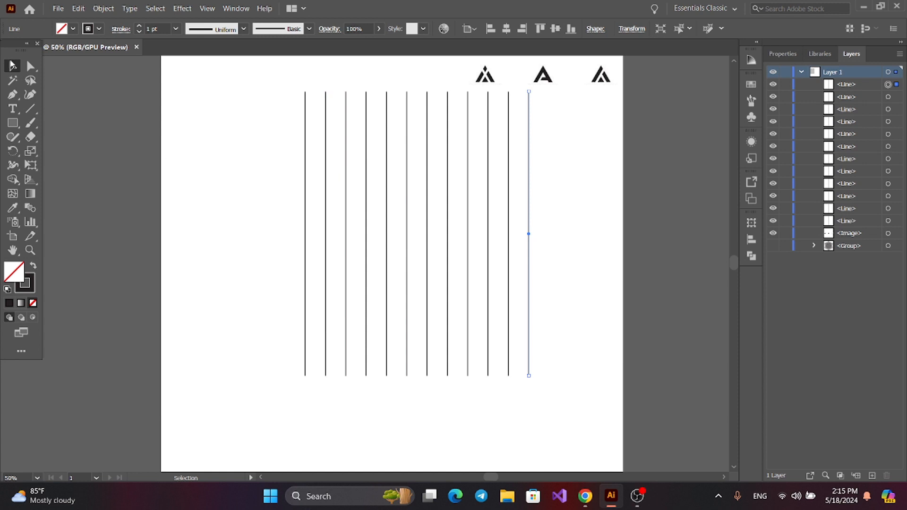
Group all the vertical lines and move the group slightly down and to the left on the artboard
drag(256, 146, 574, 282)
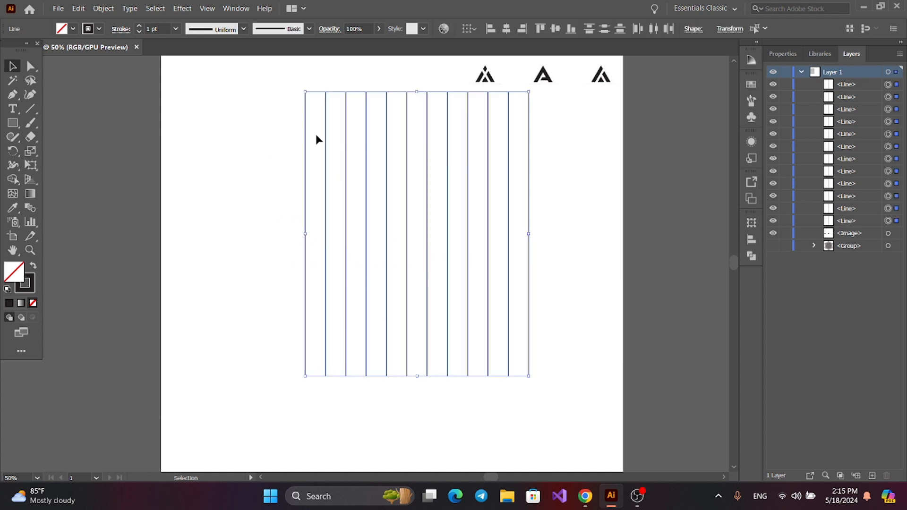
click(104, 8)
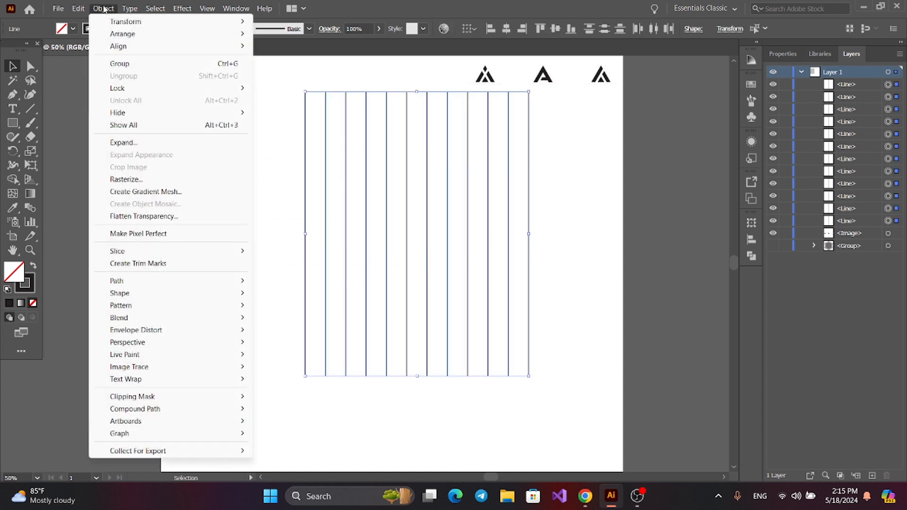
click(130, 64)
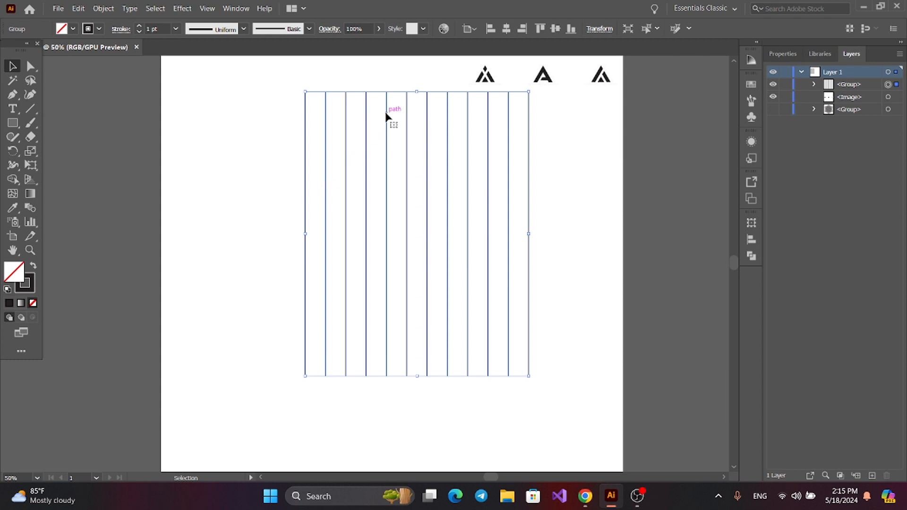
drag(386, 115, 377, 148)
click(245, 175)
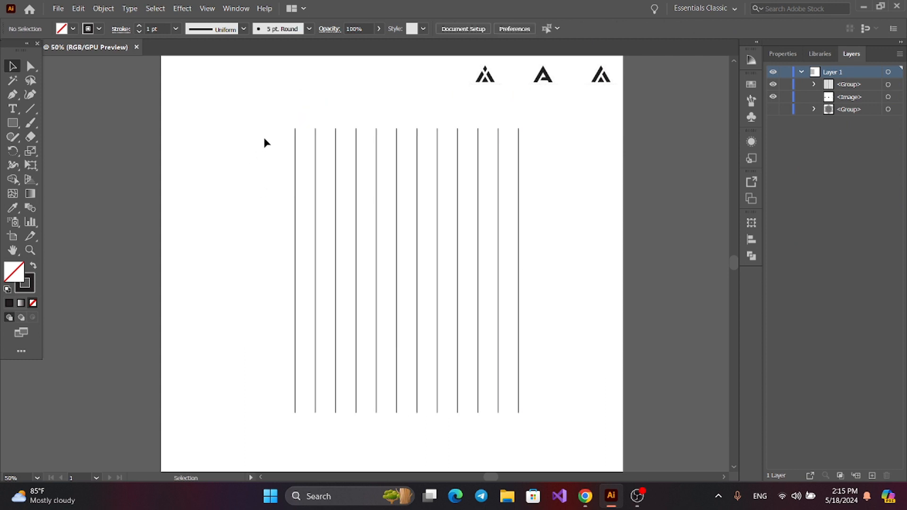
Create a copy of the vertical line group rotated by 90° to form a square grid
drag(266, 125, 503, 255)
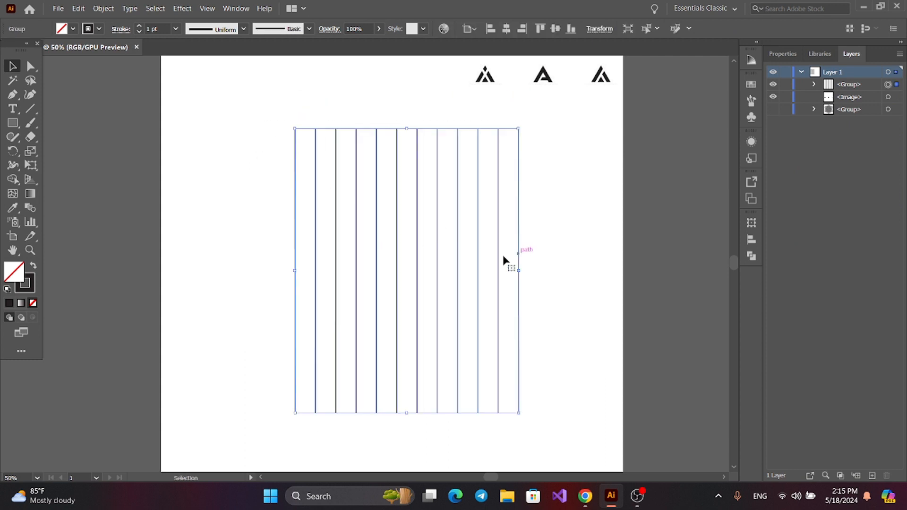
right_click(401, 155)
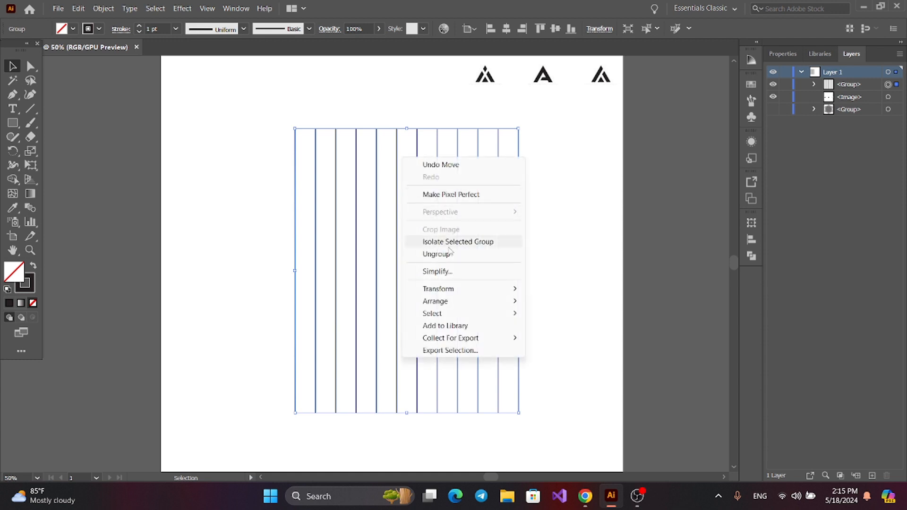
mouse_move(445, 296)
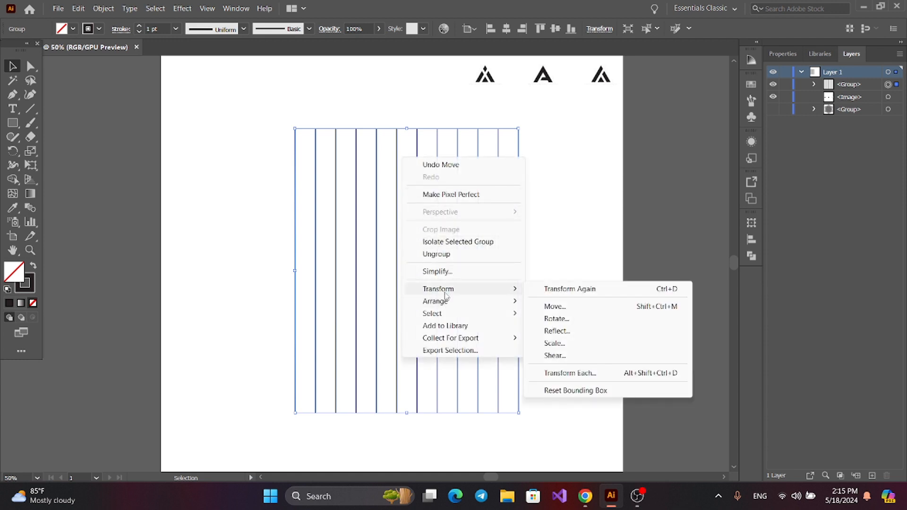
click(557, 319)
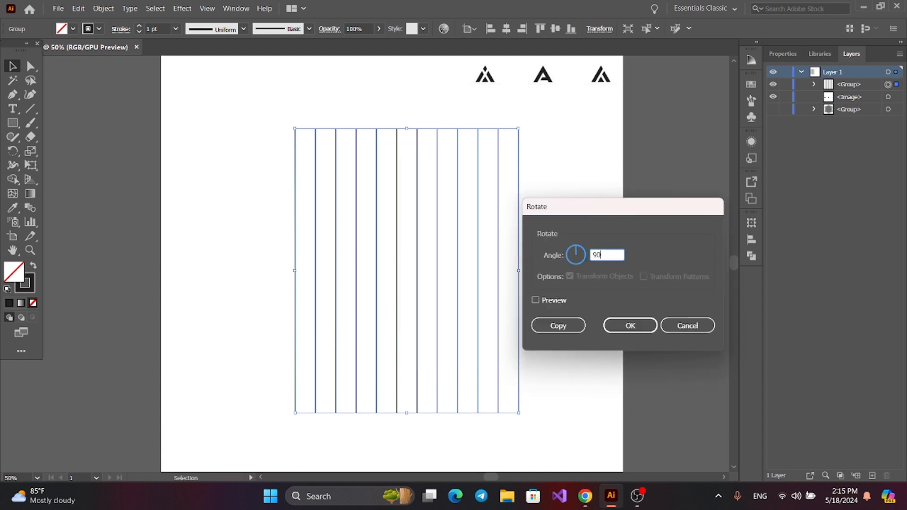
click(550, 324)
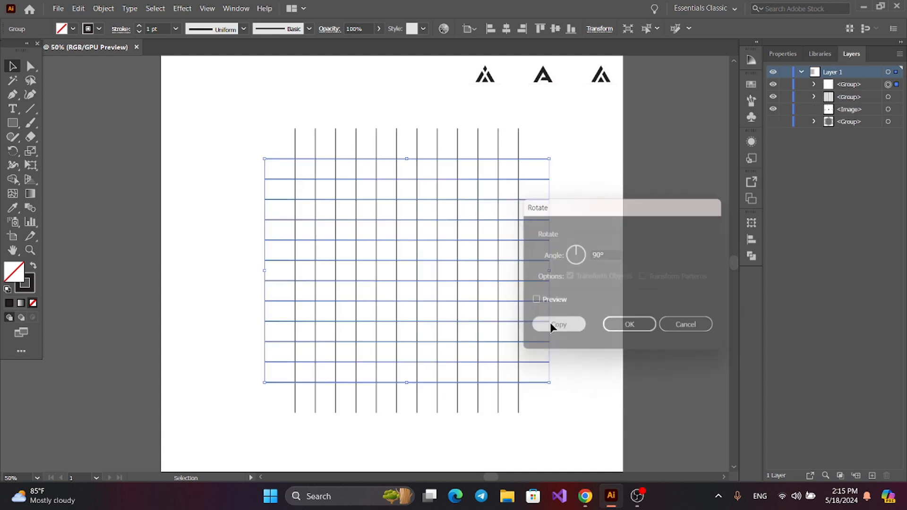
click(210, 164)
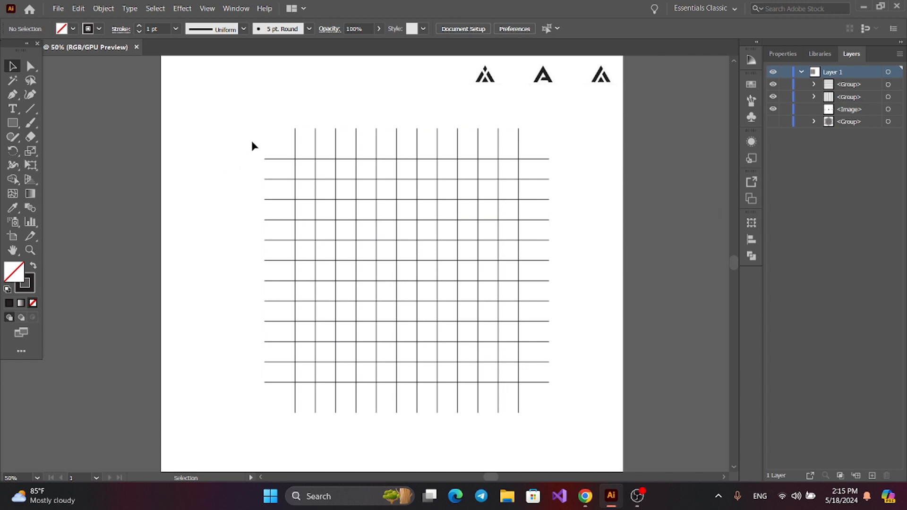
Widen the horizontal line group slightly and equally on both sides from its centre
drag(251, 140, 279, 399)
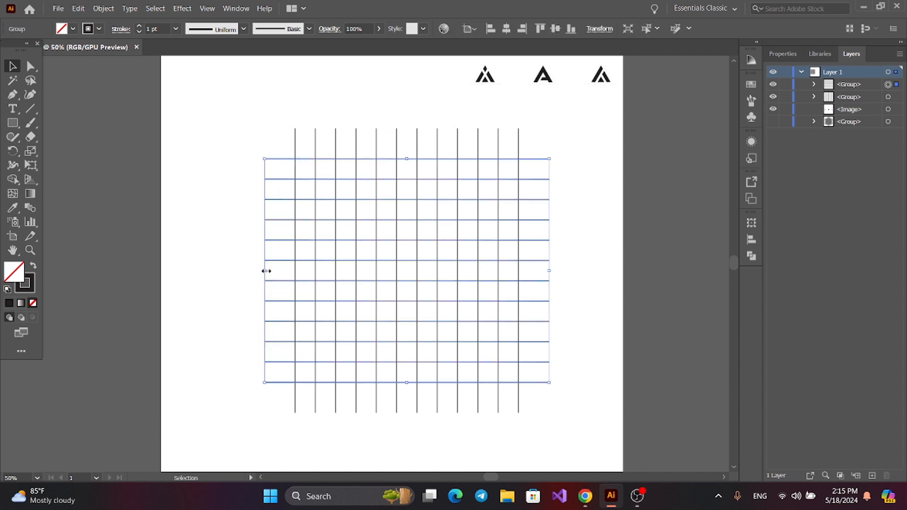
drag(266, 271, 257, 271)
click(194, 241)
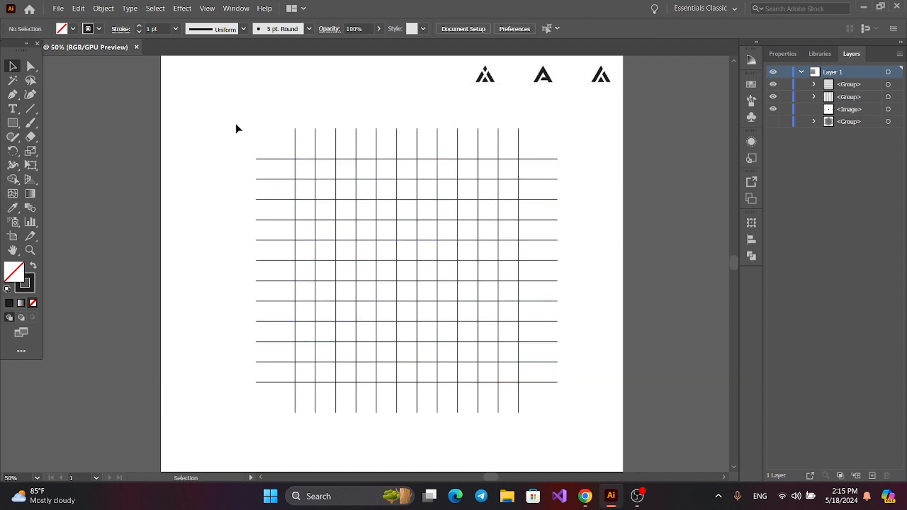
Create a copy of the horizontal line group rotated by 60°
click(257, 160)
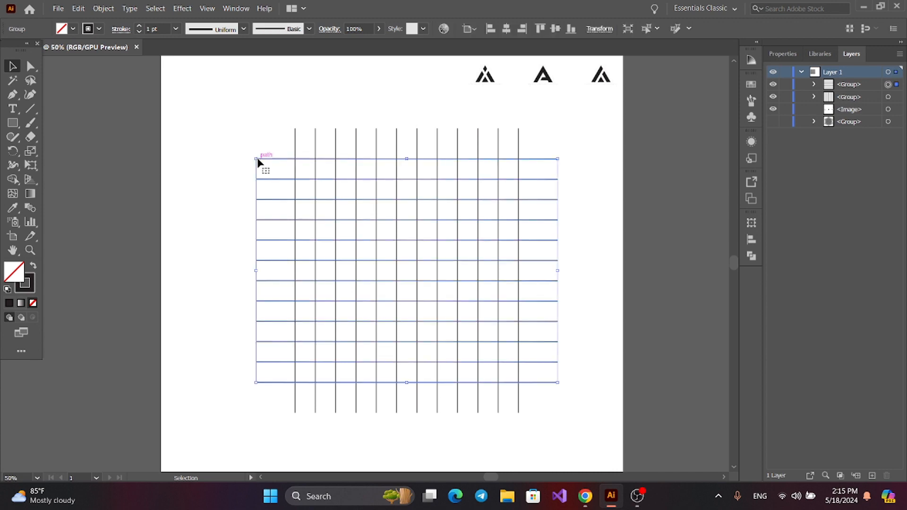
right_click(259, 162)
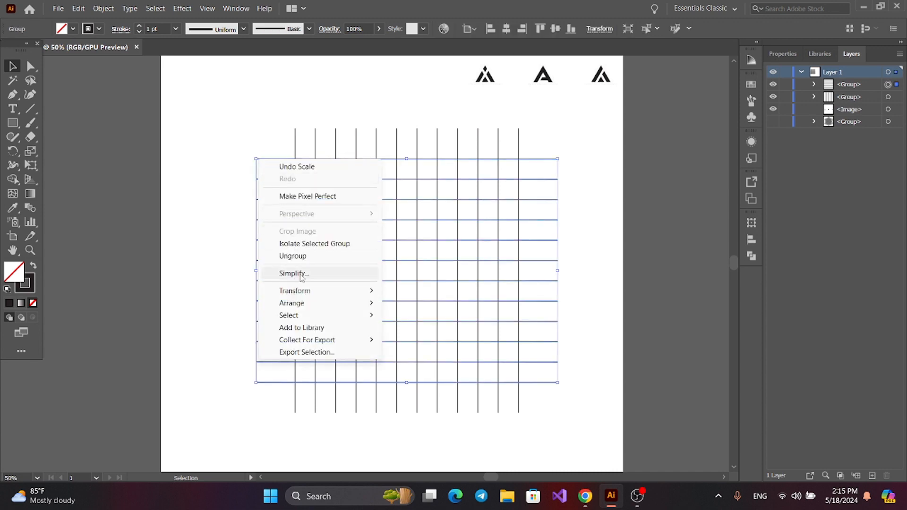
mouse_move(308, 294)
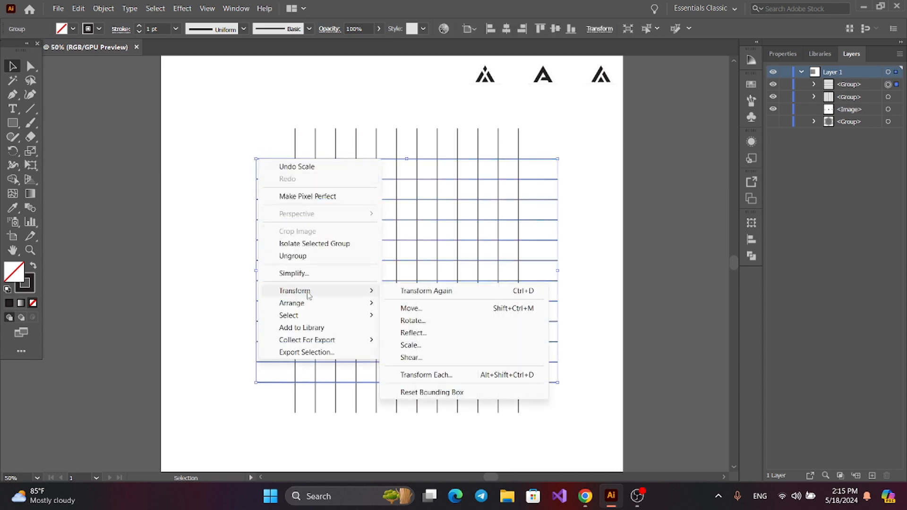
click(413, 321)
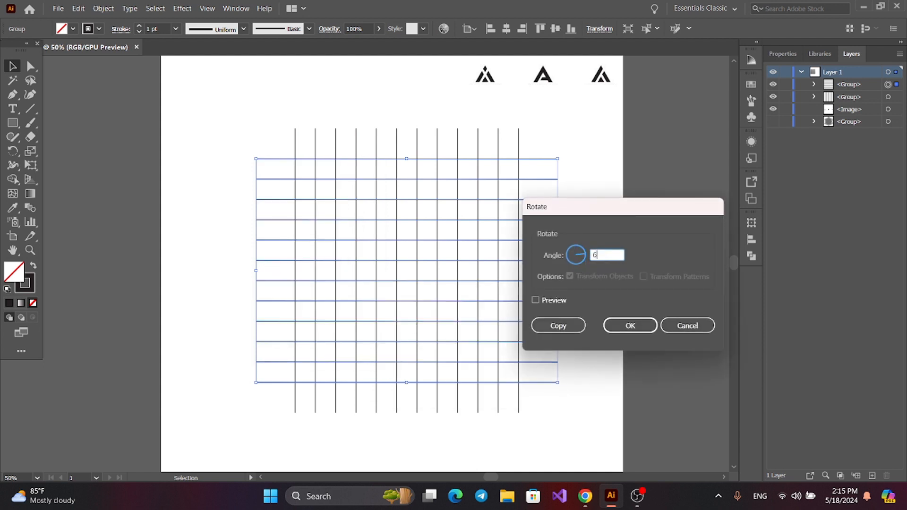
click(559, 326)
click(214, 162)
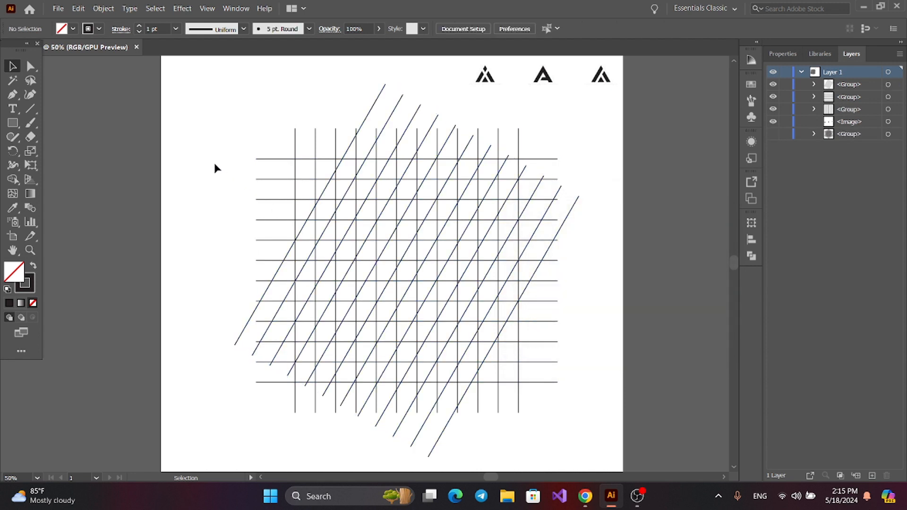
Create a reflected copy of the diagonal line group across the vertical axis
click(398, 97)
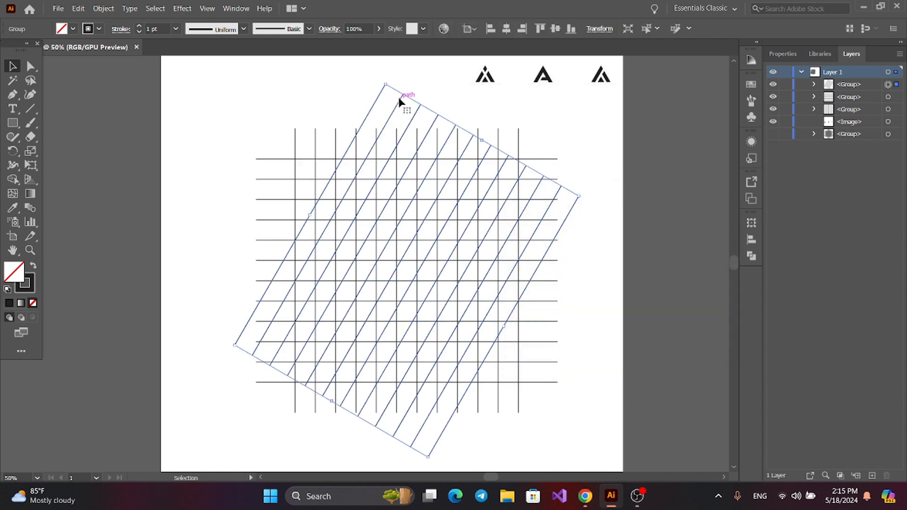
right_click(398, 97)
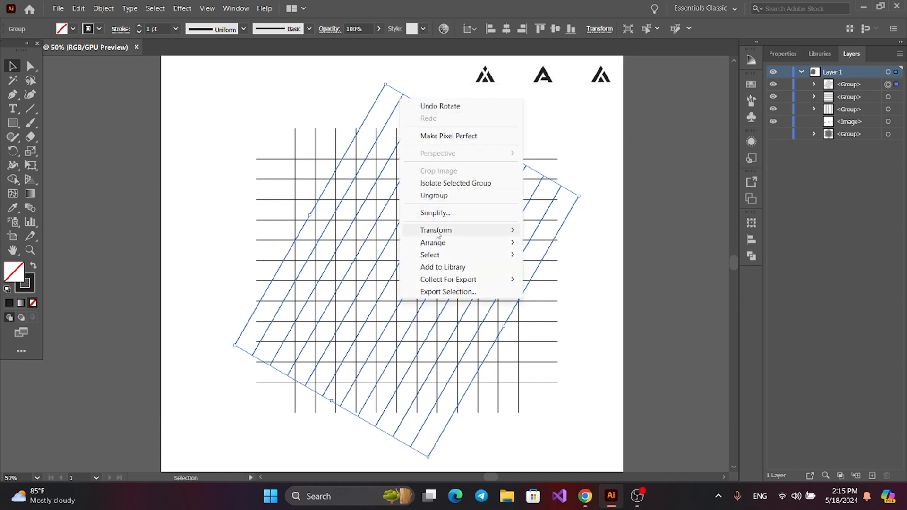
mouse_move(501, 233)
click(552, 273)
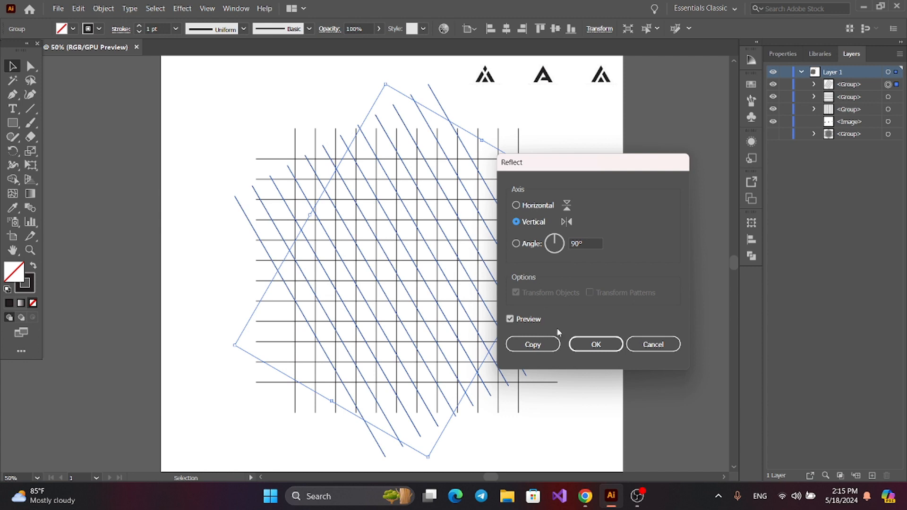
click(542, 346)
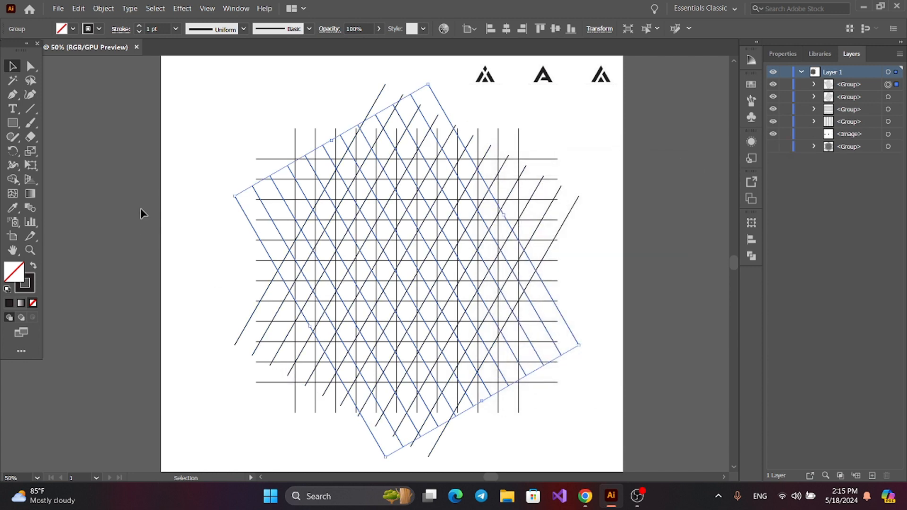
click(105, 191)
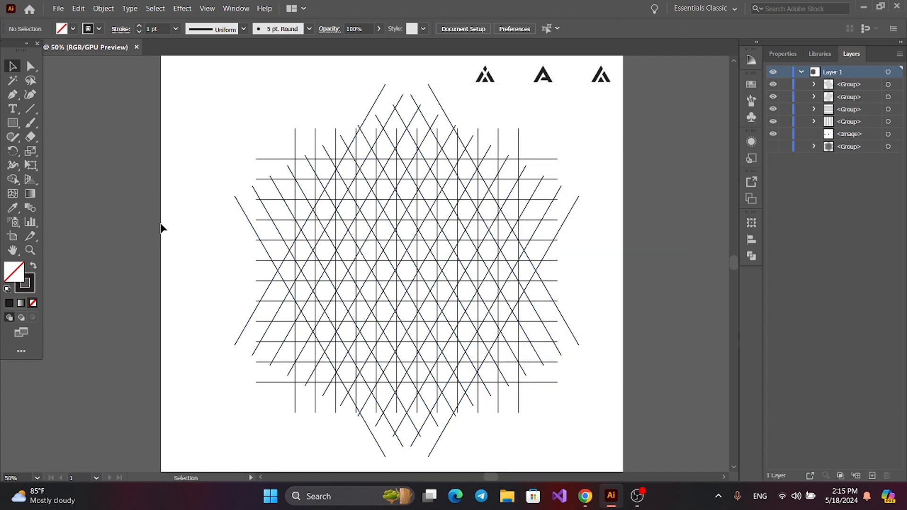
Combine the vertical, horizontal and two diagonal line sets into a single group
key(ctrl+minus)
key(ctrl+equal)
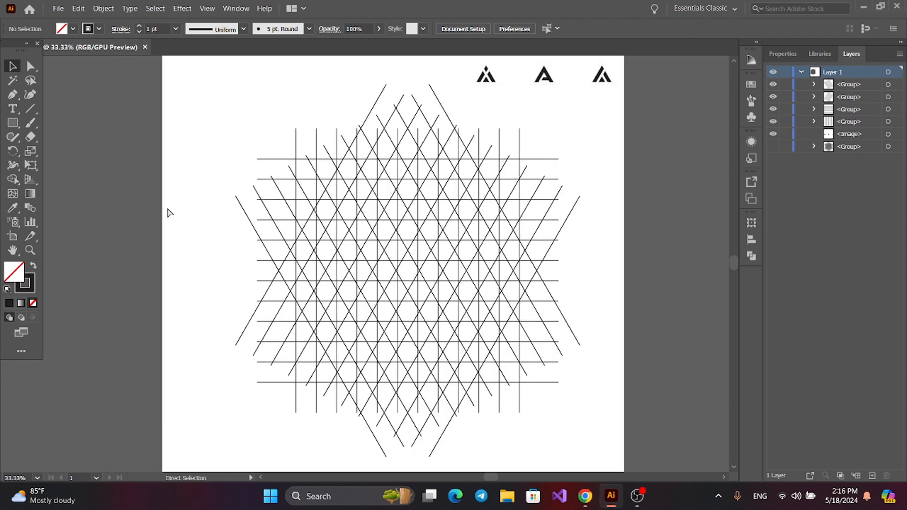
drag(190, 136, 590, 394)
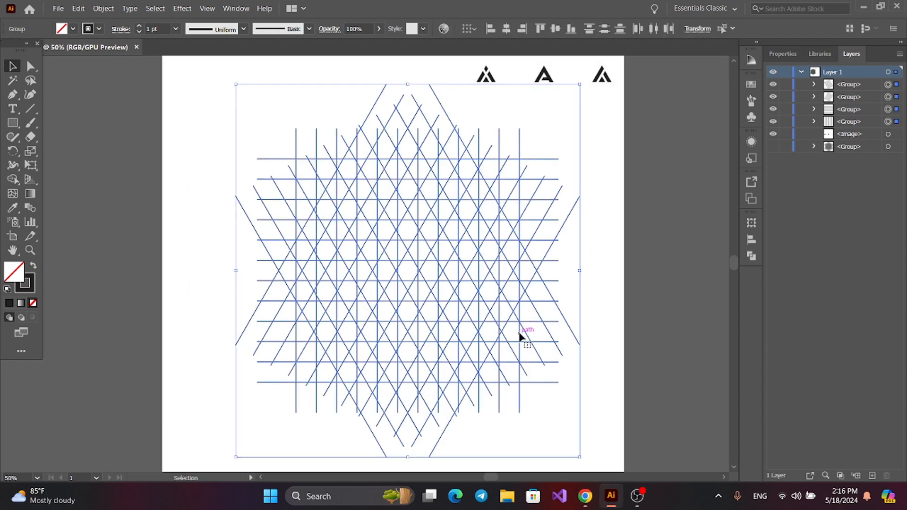
click(103, 9)
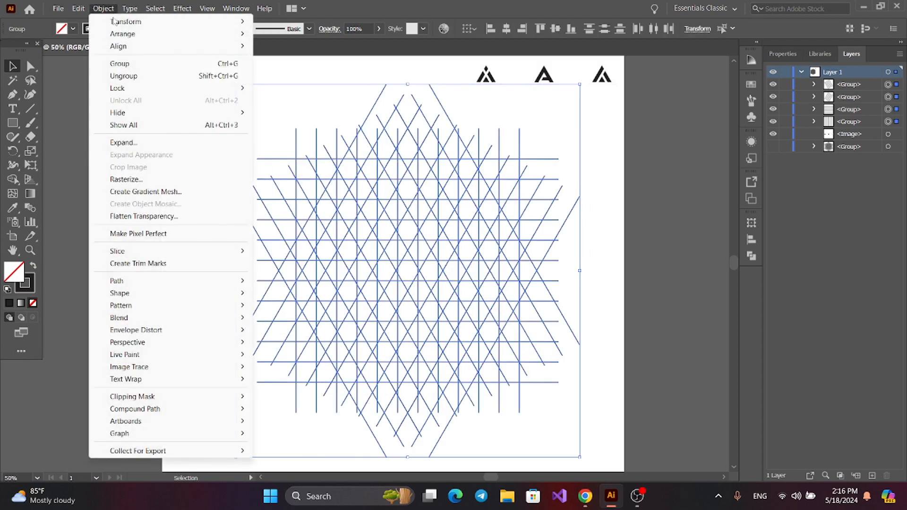
click(119, 64)
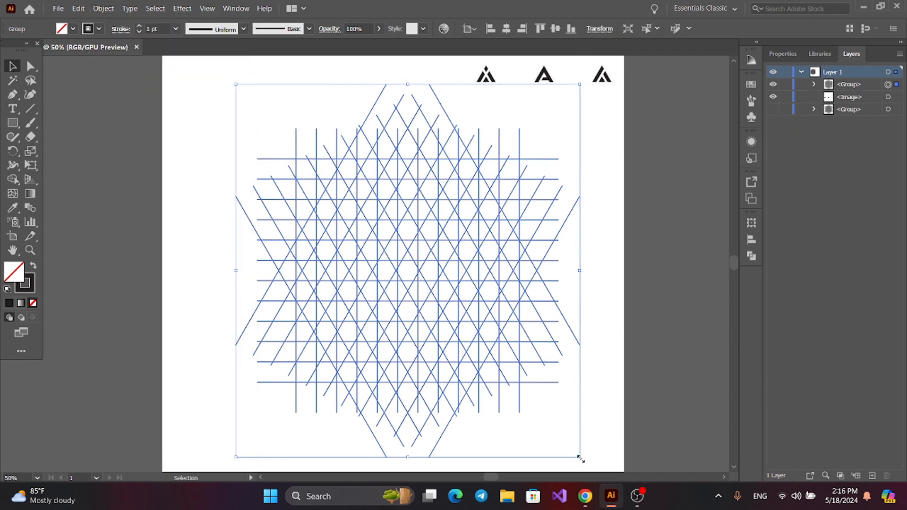
Scale the grid group down to about half its size, place it on the artboard's left side, and deselect it
drag(579, 458, 496, 366)
click(216, 286)
drag(403, 249, 258, 242)
key(ctrl+shift+a)
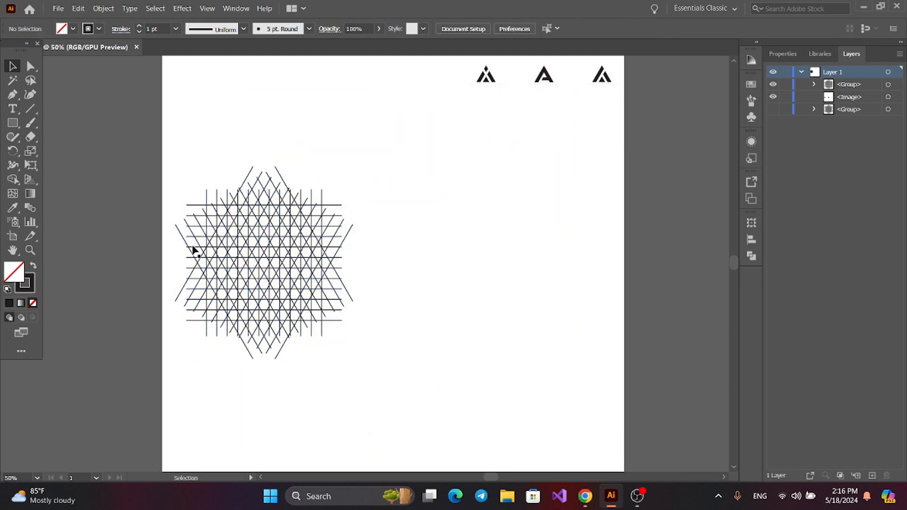
Duplicate the line grid twice into a row of three side-by-side grids and shift the whole row toward the artboard's left side
click(244, 249)
drag(244, 246, 624, 248)
drag(385, 121, 531, 355)
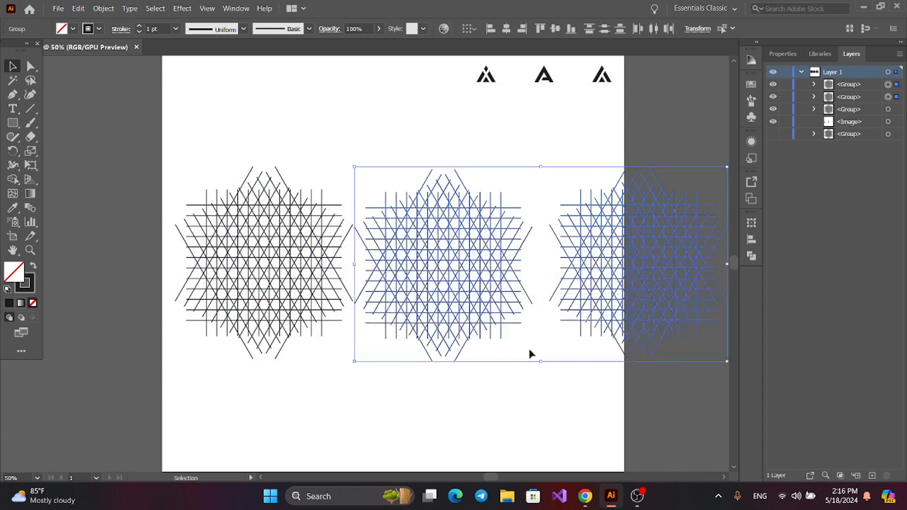
click(425, 394)
drag(142, 116, 613, 346)
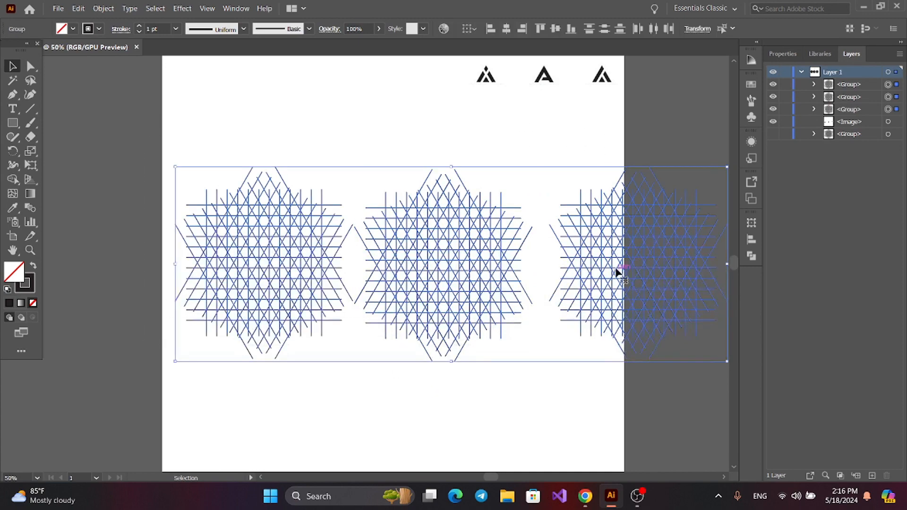
drag(616, 268, 588, 269)
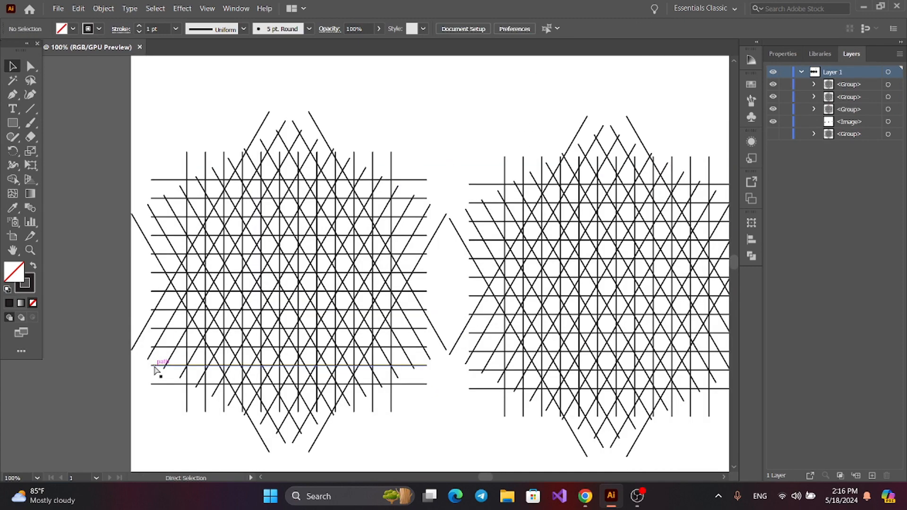
Use Shape Builder on the left grid with a black fill and no stroke to fill a diamond as the letter's tip
scroll(156, 371, up, 1)
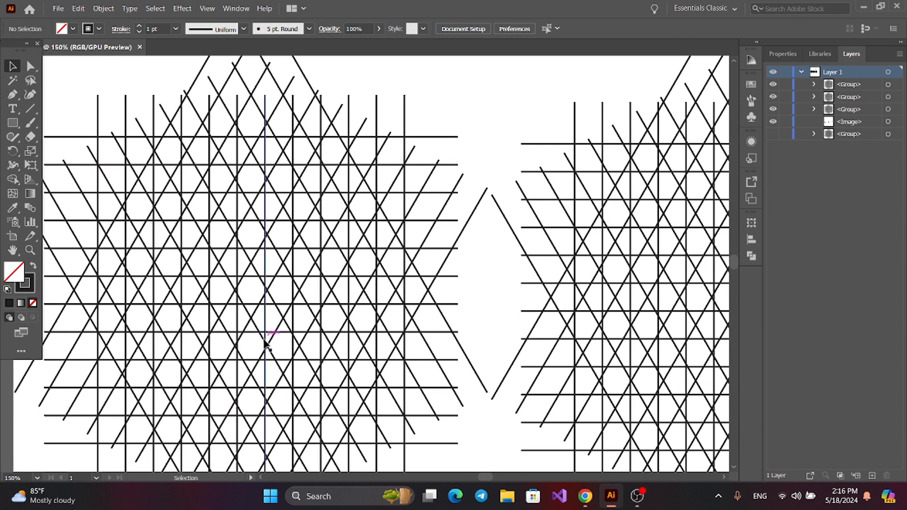
drag(268, 339, 335, 326)
click(161, 143)
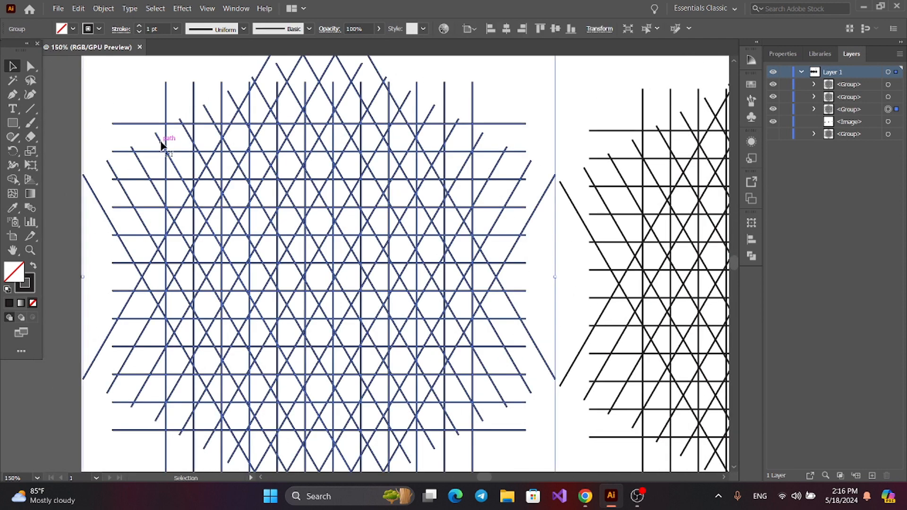
click(12, 181)
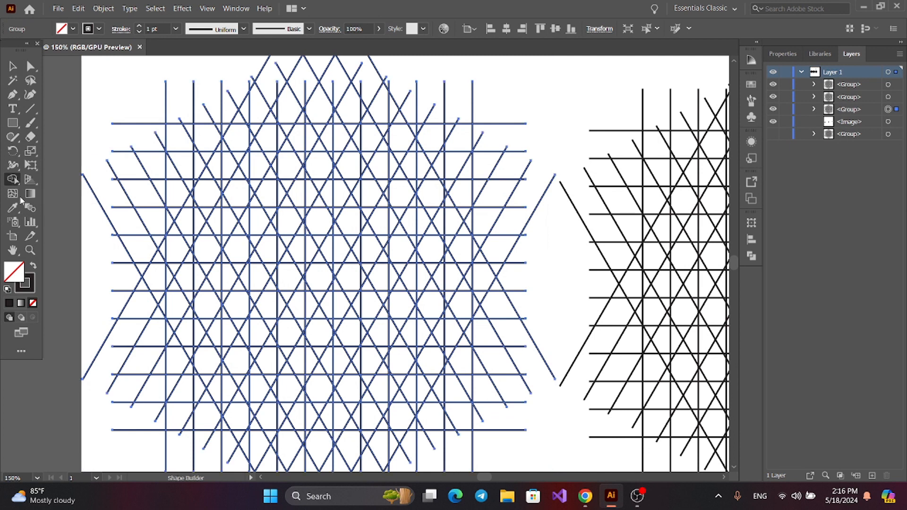
click(34, 267)
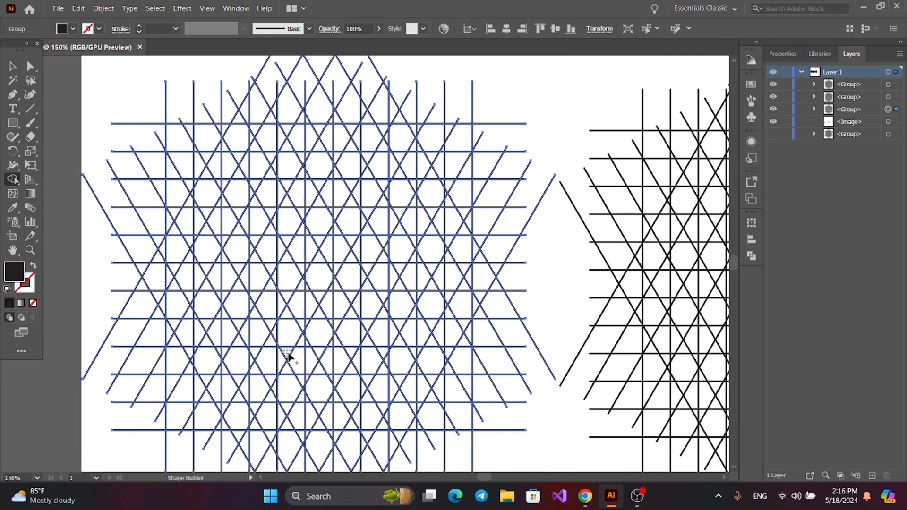
scroll(288, 356, left, 3)
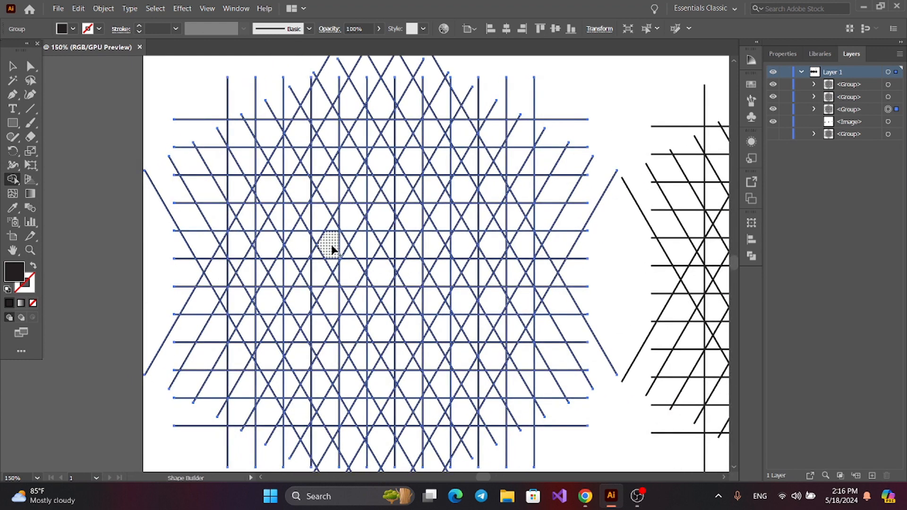
click(364, 188)
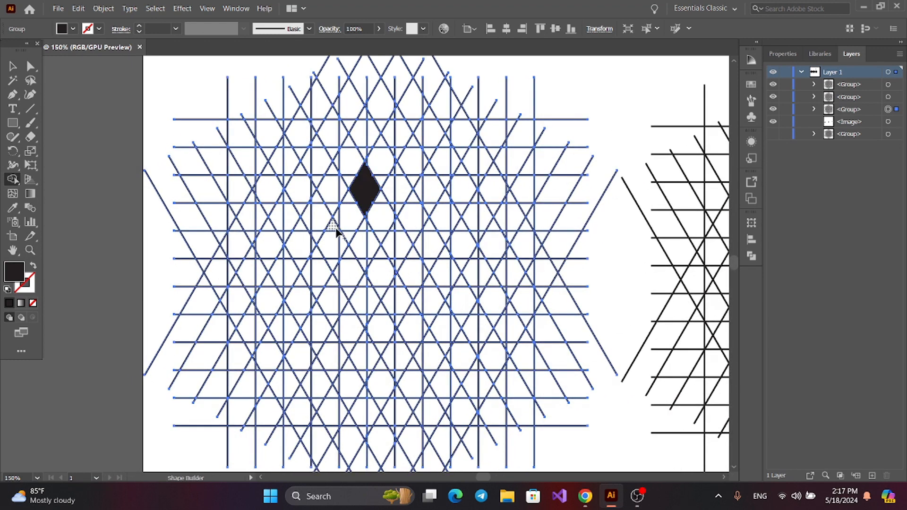
Merge the left grid's cells below the diamond into two separate slanted black legs, mirrored about the letter's centre
mouse_move(335, 230)
mouse_down()
mouse_move(316, 288)
mouse_move(292, 313)
mouse_up()
mouse_move(314, 269)
mouse_down()
mouse_move(288, 307)
mouse_move(271, 333)
mouse_up()
key(ctrl+plus)
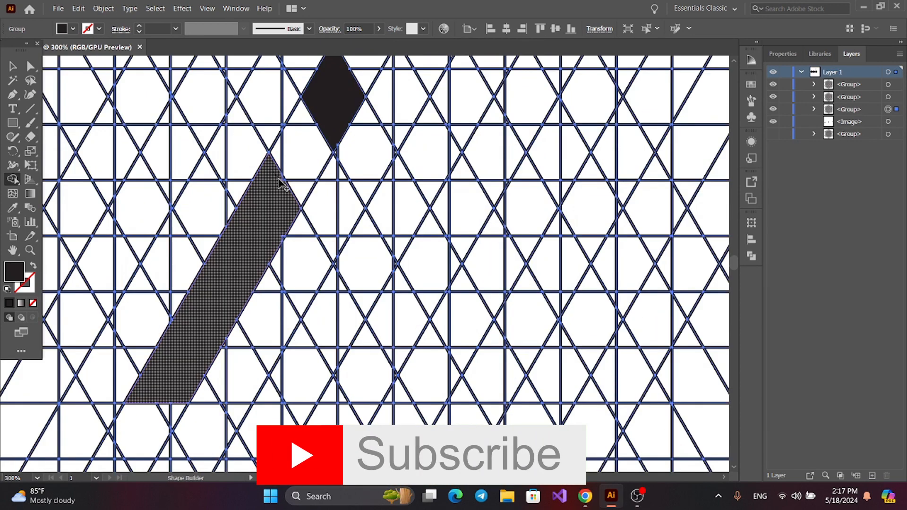
drag(395, 185, 500, 382)
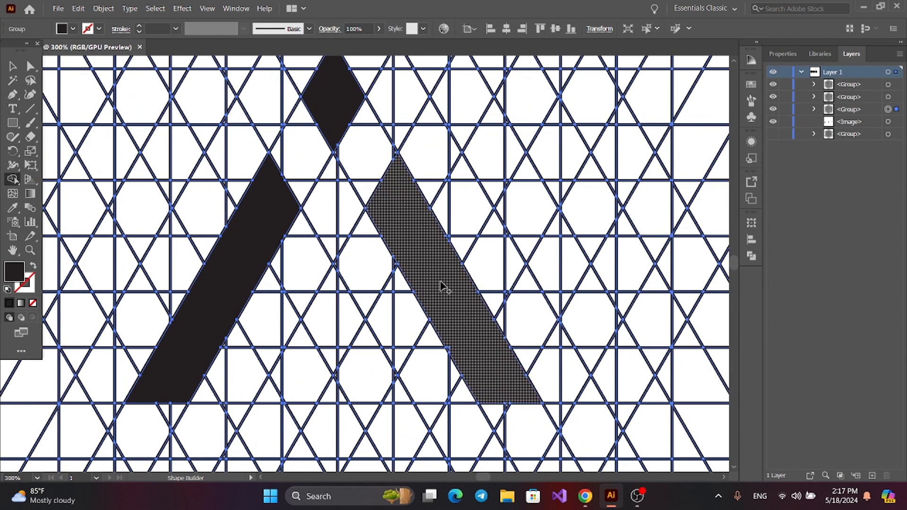
Merge the cells between the two legs into a black triangle on the same baseline and deselect the left grid
mouse_move(331, 279)
mouse_down()
mouse_move(290, 361)
mouse_move(397, 401)
mouse_move(330, 359)
mouse_move(347, 347)
mouse_up()
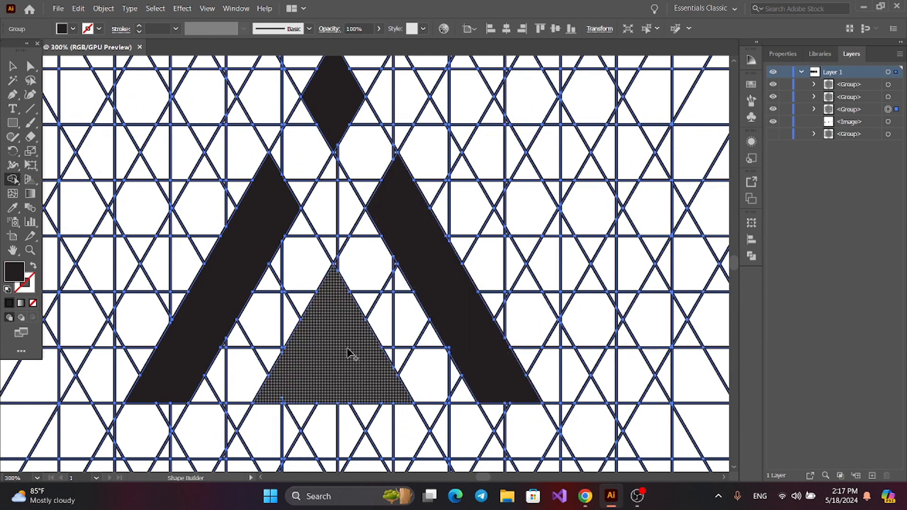
key(ctrl+minus)
key(v)
click(76, 104)
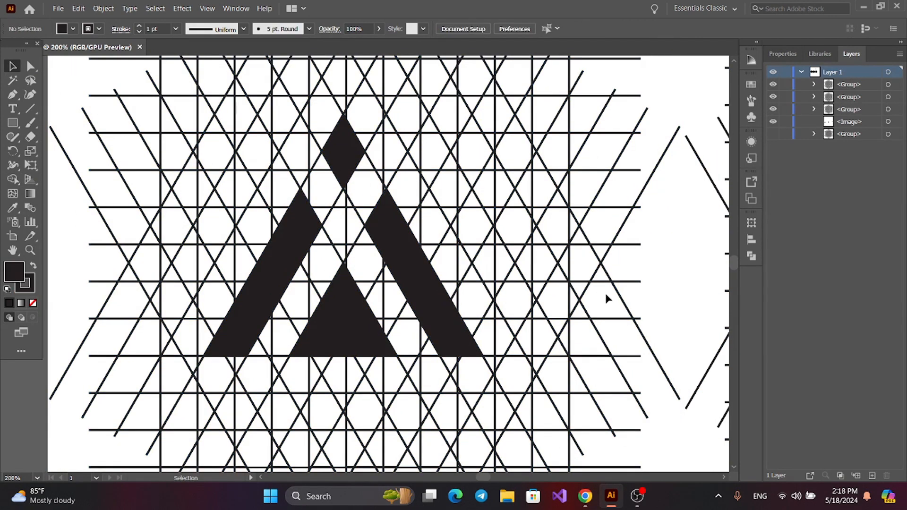
Use Shape Builder on the middle grid with a black fill and no stroke to fill a diamond at the letter's apex
drag(581, 298, 369, 304)
drag(600, 307, 359, 302)
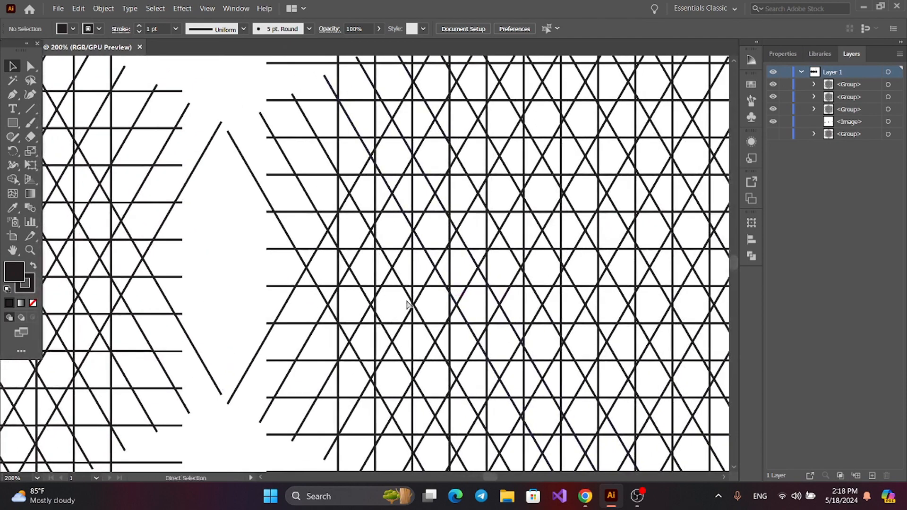
key(ctrl+minus)
key(ctrl+minus)
key(ctrl+minus)
key(ctrl+plus)
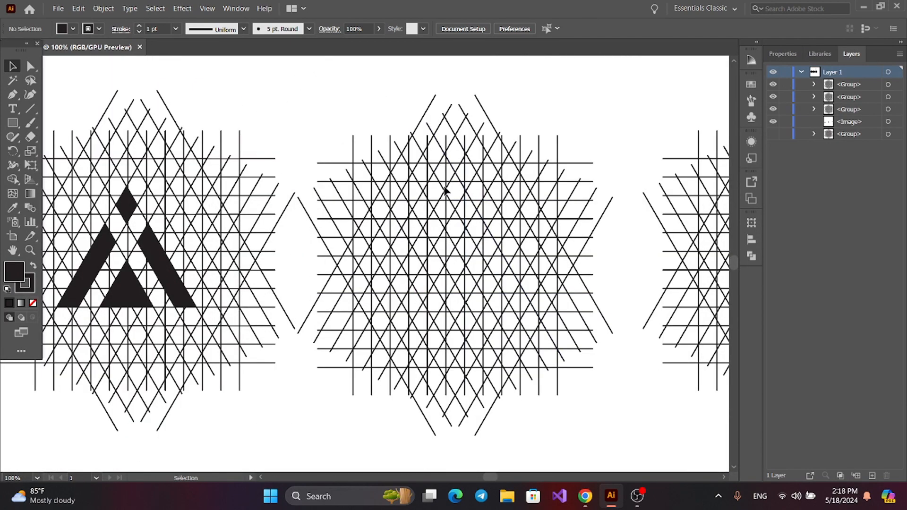
click(444, 190)
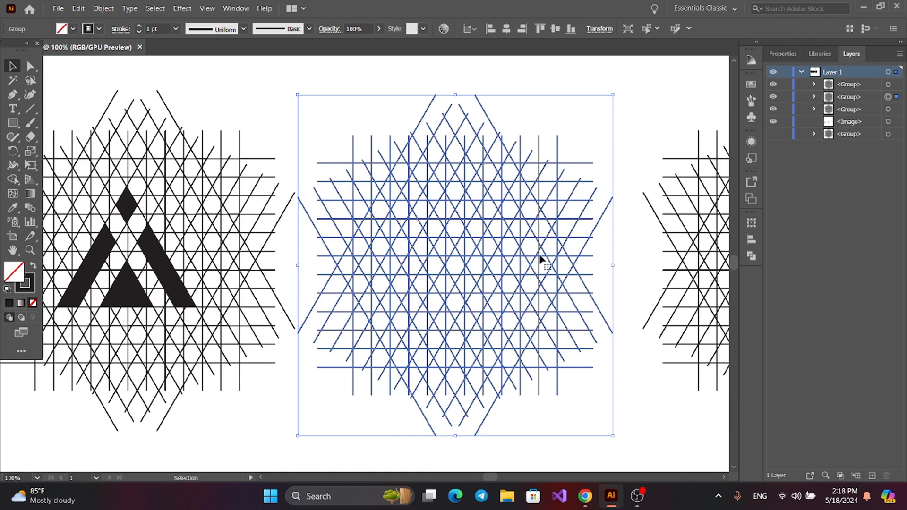
drag(528, 260, 496, 258)
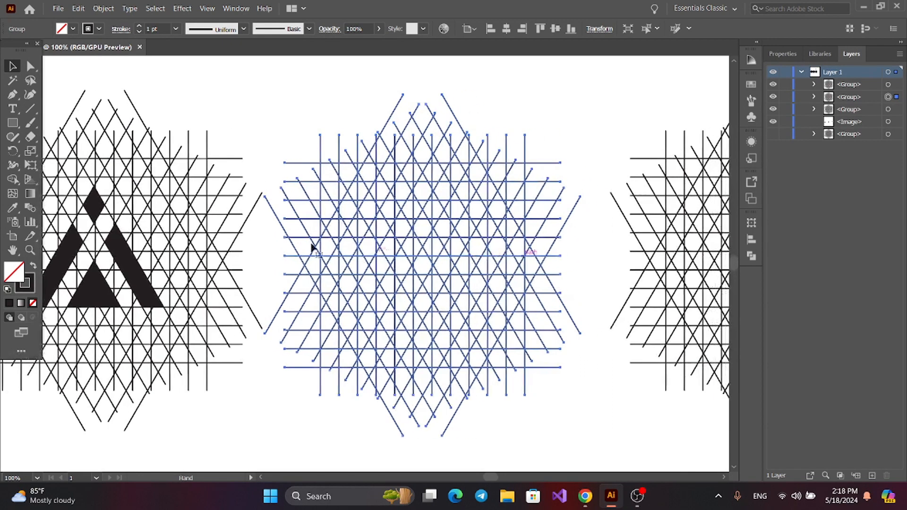
click(13, 178)
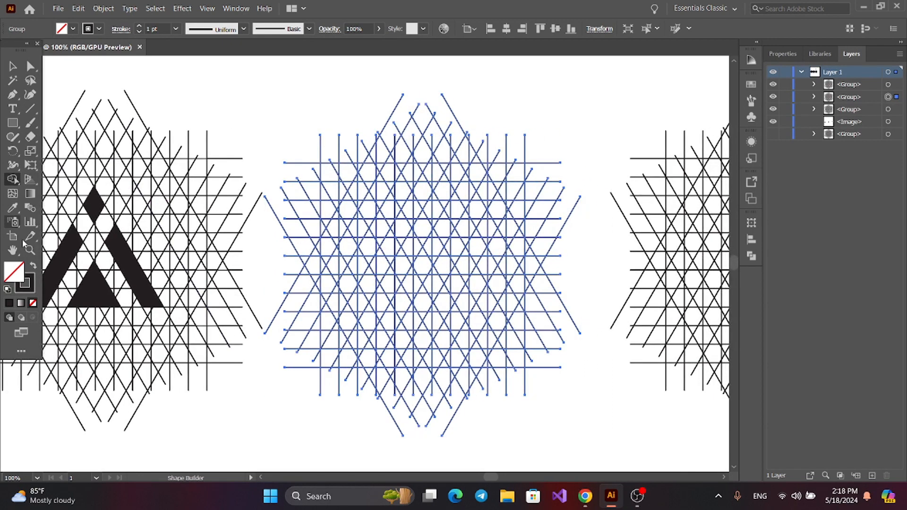
click(32, 266)
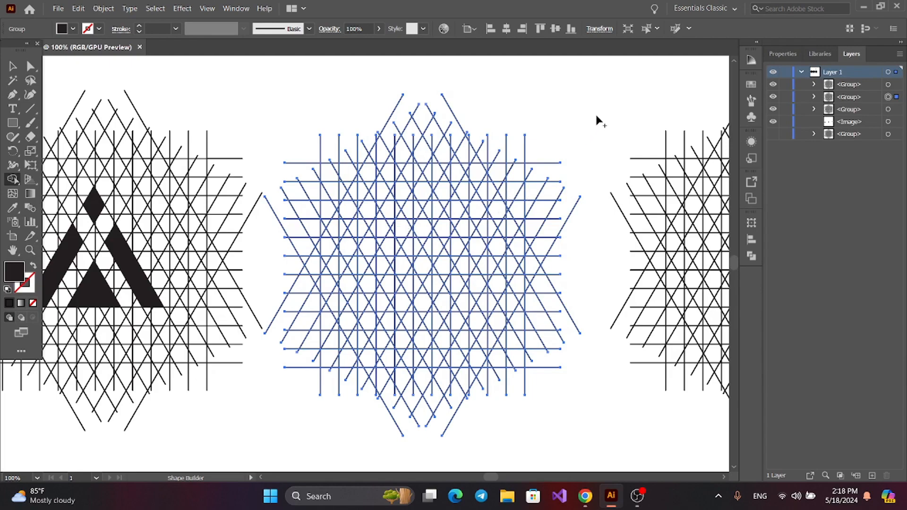
scroll(404, 232, up, 1)
click(429, 168)
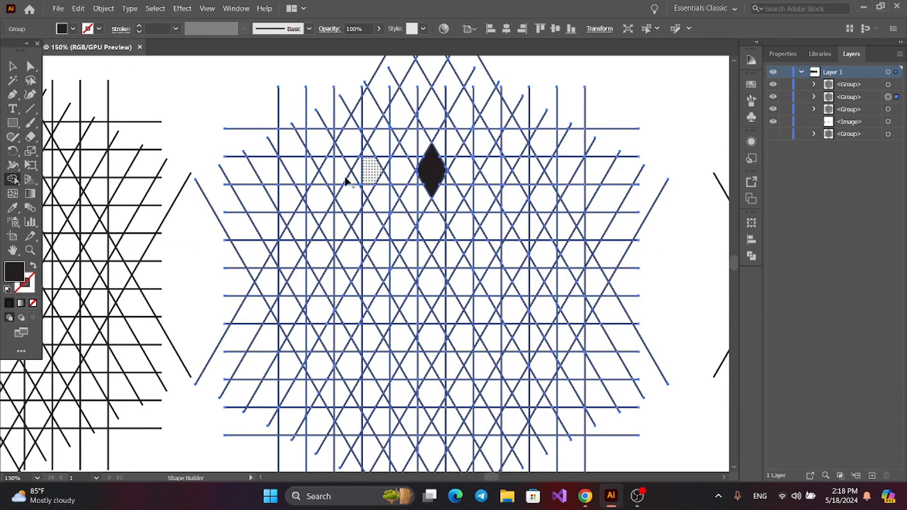
Merge the middle grid's cells down both diagonals from the apex diamond into one black inverted V
scroll(423, 169, up, 1)
scroll(413, 312, down, 1)
scroll(386, 255, up, 1)
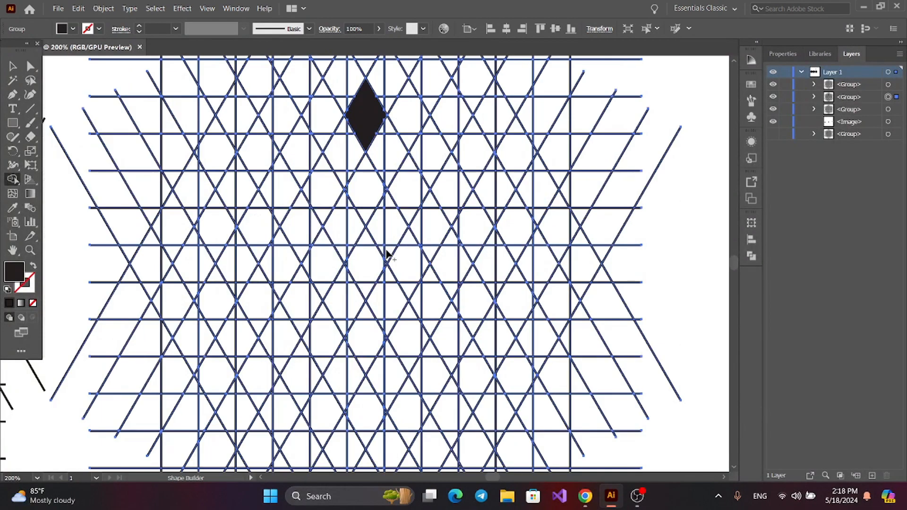
mouse_move(411, 161)
mouse_down()
mouse_move(321, 316)
mouse_move(397, 214)
mouse_move(342, 305)
mouse_move(336, 272)
mouse_up()
mouse_move(414, 231)
mouse_down()
mouse_move(395, 272)
mouse_move(428, 180)
mouse_up()
drag(435, 111, 523, 263)
drag(443, 143, 494, 247)
drag(458, 157, 477, 193)
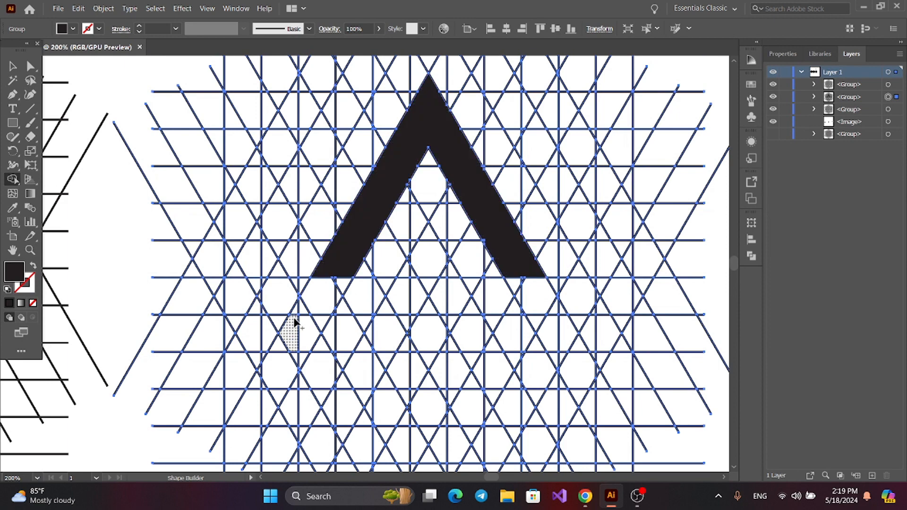
Merge a horizontal crossbar into the middle letter's right leg, with a slanted end short of the left leg, and deselect the grid
mouse_move(331, 273)
mouse_down()
mouse_move(523, 287)
mouse_move(560, 310)
mouse_move(497, 267)
mouse_move(405, 275)
mouse_move(457, 261)
mouse_move(486, 278)
mouse_move(486, 243)
mouse_up()
scroll(435, 318, down, 4)
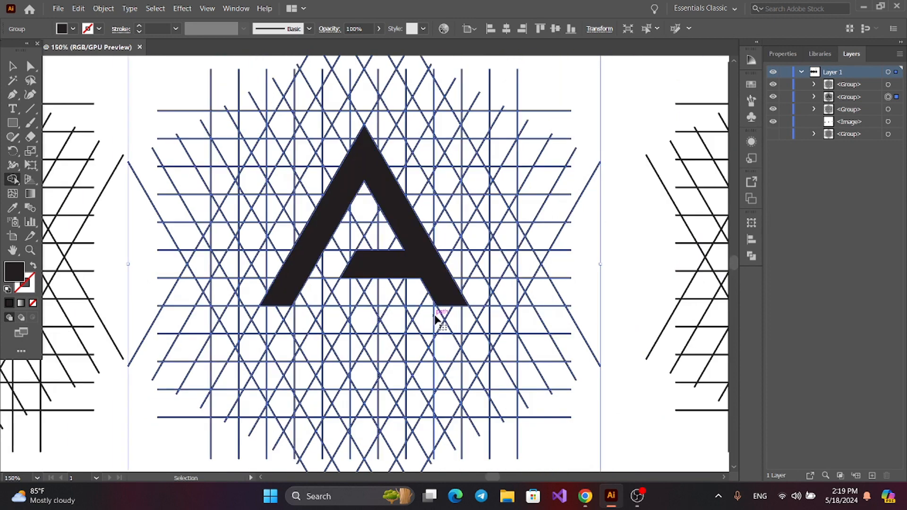
click(20, 61)
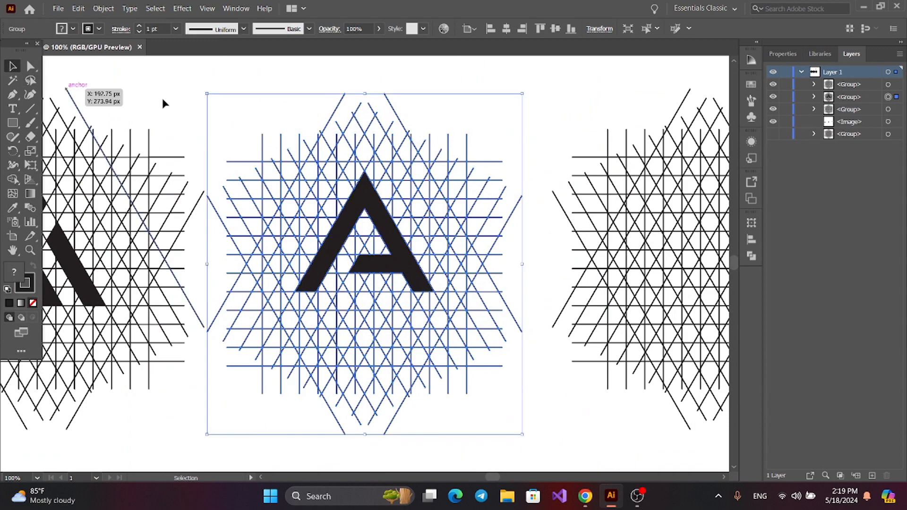
click(160, 95)
Use Shape Builder on the right grid with a black fill and no stroke to merge diagonal cells into the letter's left leg
drag(596, 137, 303, 174)
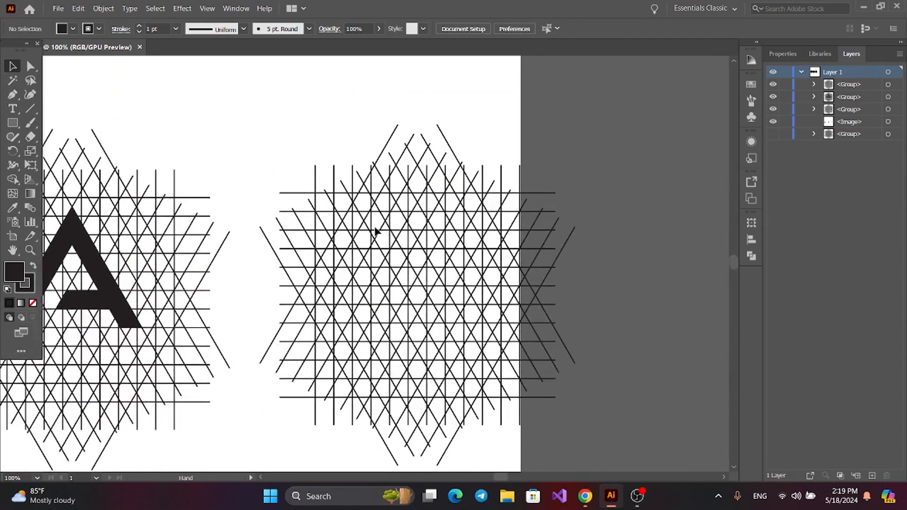
click(323, 192)
click(13, 179)
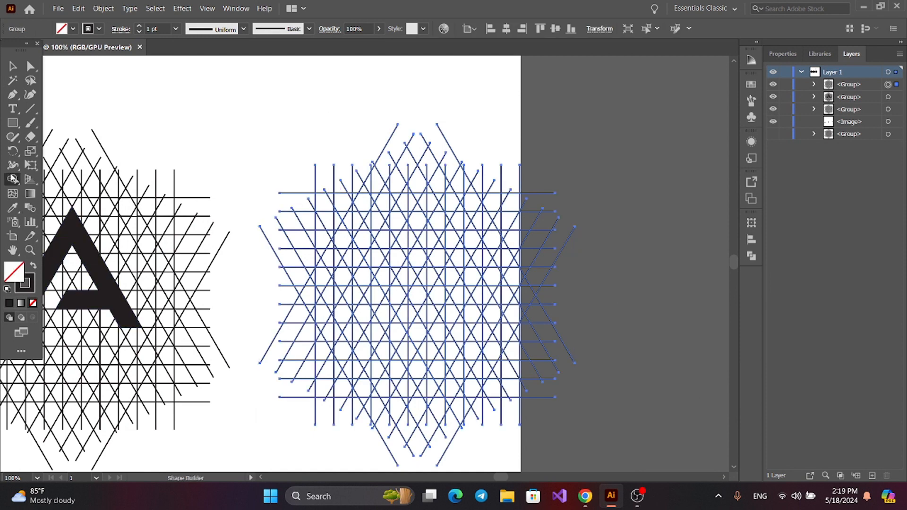
click(33, 265)
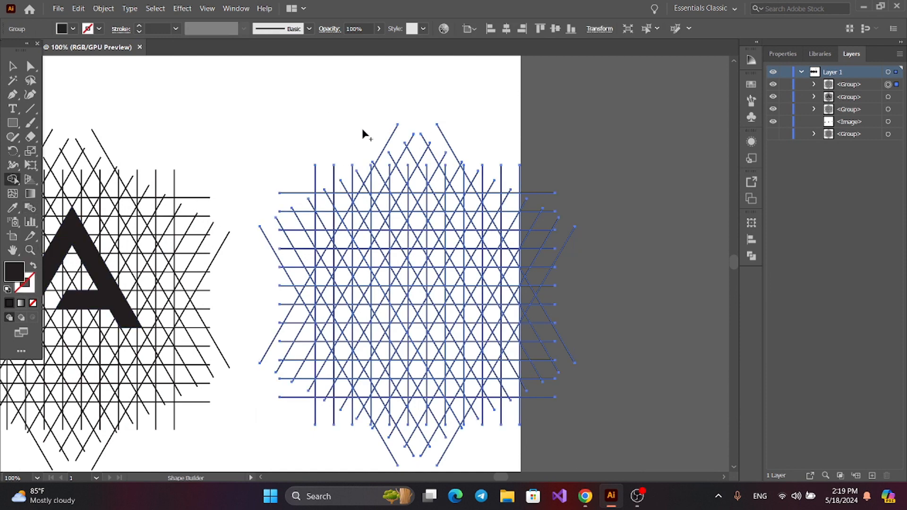
drag(397, 112, 491, 67)
scroll(403, 259, up, 1)
drag(402, 260, 408, 286)
drag(456, 142, 387, 260)
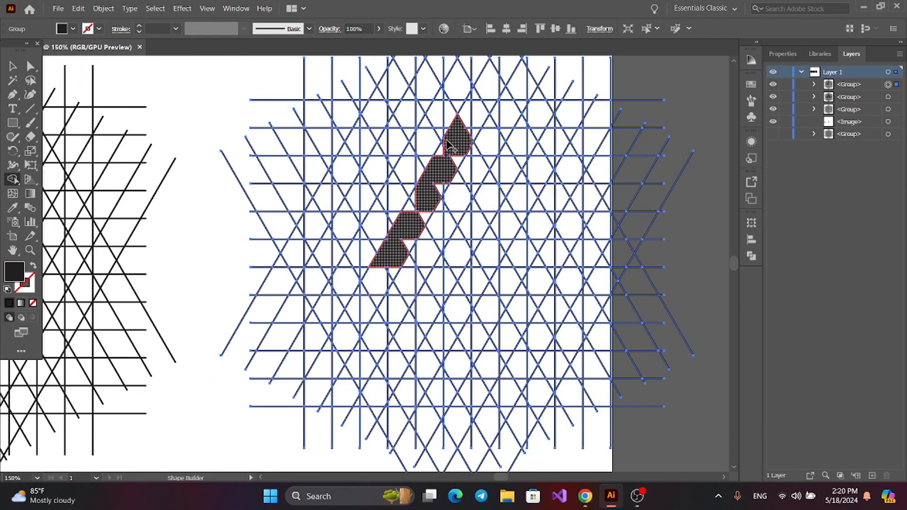
Merge the right grid's cells into a black triangle inside the letter and a shorter slanted right leg separated from the left leg
drag(442, 185, 446, 188)
mouse_move(453, 268)
mouse_down()
mouse_move(381, 324)
mouse_move(413, 316)
mouse_move(433, 285)
mouse_up()
key(ctrl+minus)
key(ctrl+plus)
mouse_move(378, 210)
mouse_down()
mouse_move(359, 257)
mouse_move(415, 267)
mouse_move(394, 214)
mouse_move(400, 292)
mouse_up()
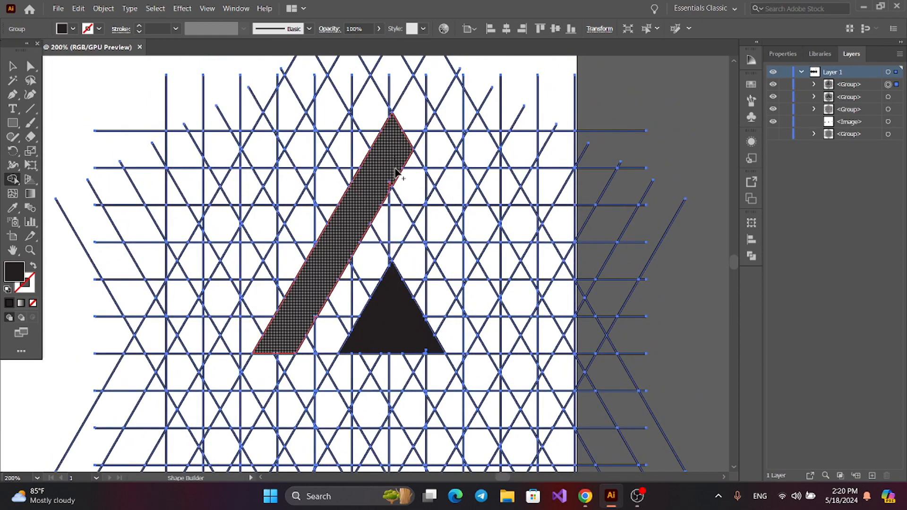
scroll(400, 151, down, 3)
mouse_move(401, 166)
mouse_down()
mouse_move(454, 282)
mouse_move(425, 231)
mouse_move(428, 264)
mouse_up()
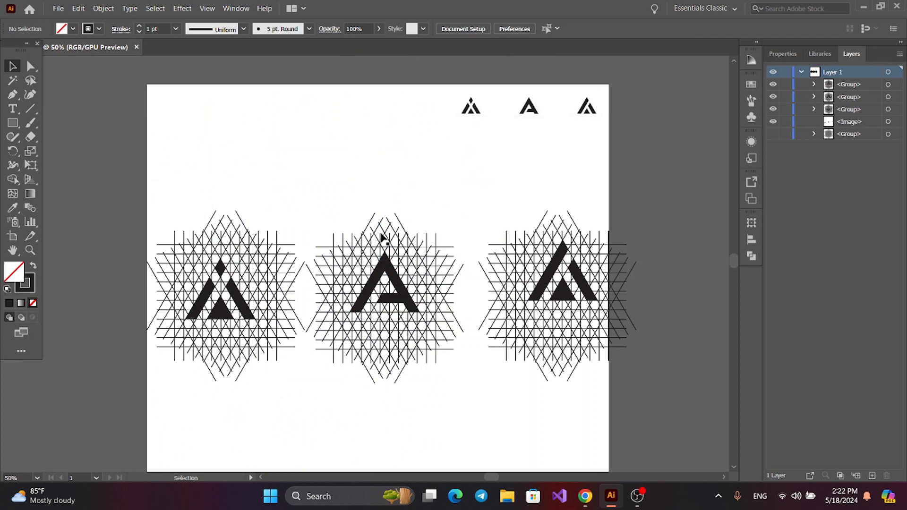
Ungroup the left grid and its nested group holding the letter shapes, so each shape is a separate path, and deselect everything
click(242, 301)
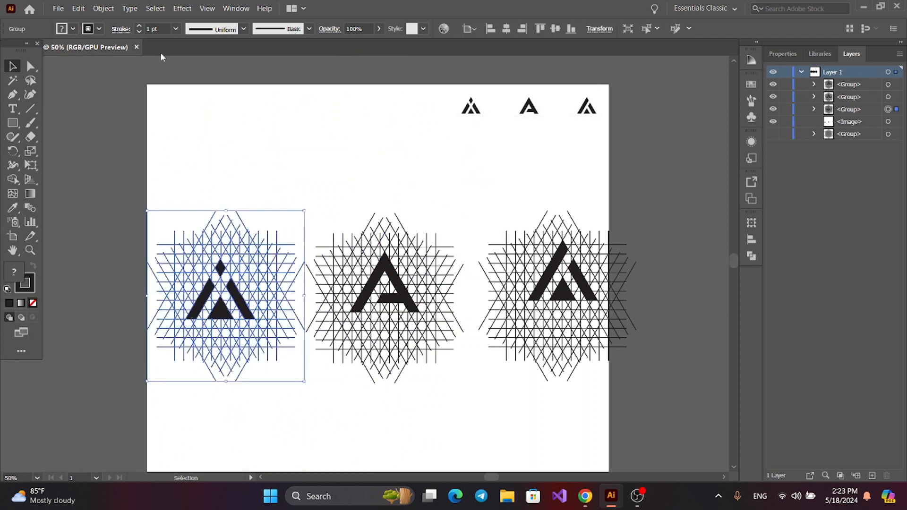
click(99, 13)
click(81, 73)
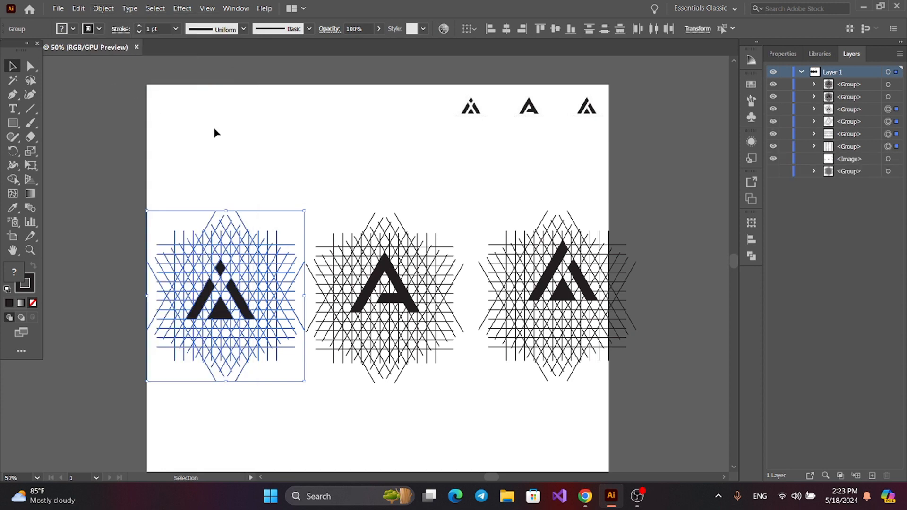
click(215, 134)
click(233, 282)
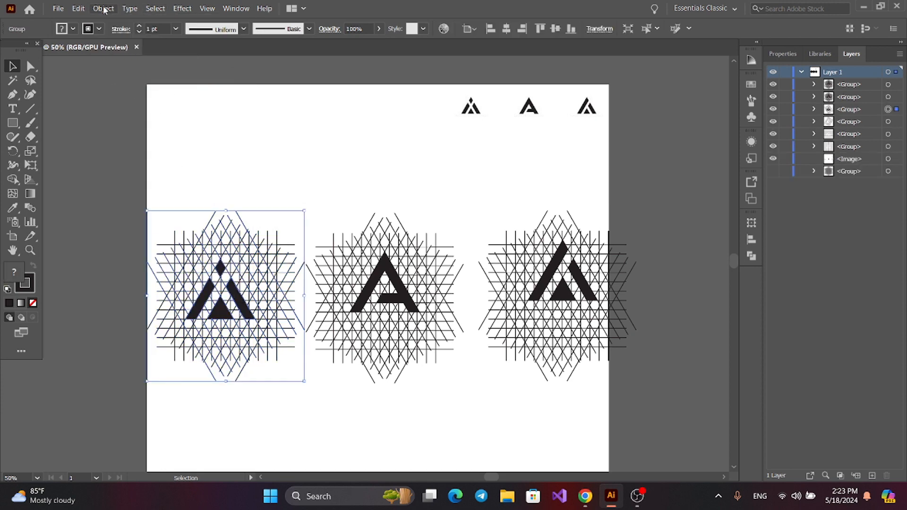
click(104, 8)
click(124, 75)
click(235, 298)
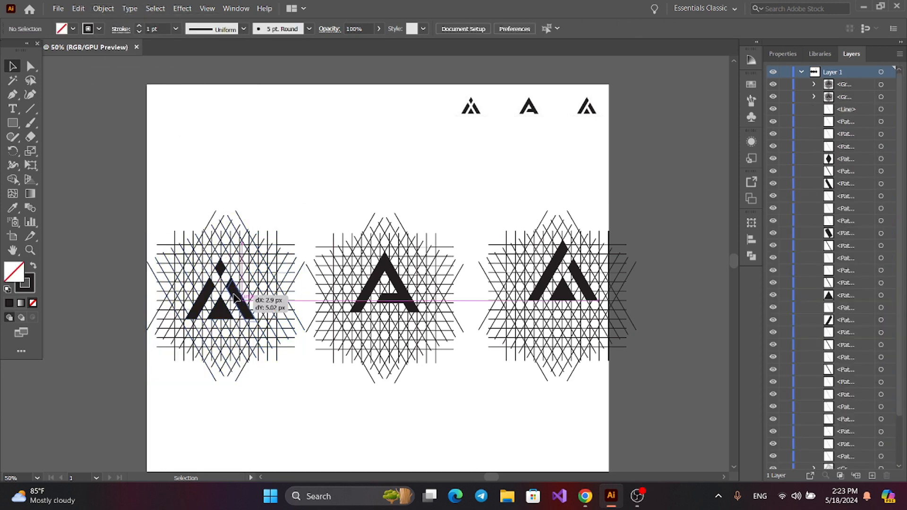
click(167, 183)
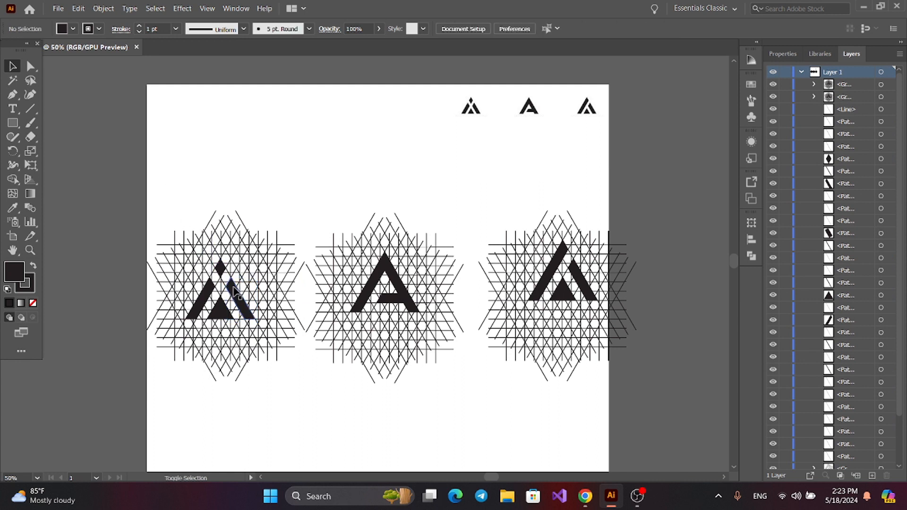
Move the left letter's four shapes up out of the grid and delete the left grid's leftover lines
click(240, 300)
shift+click(222, 310)
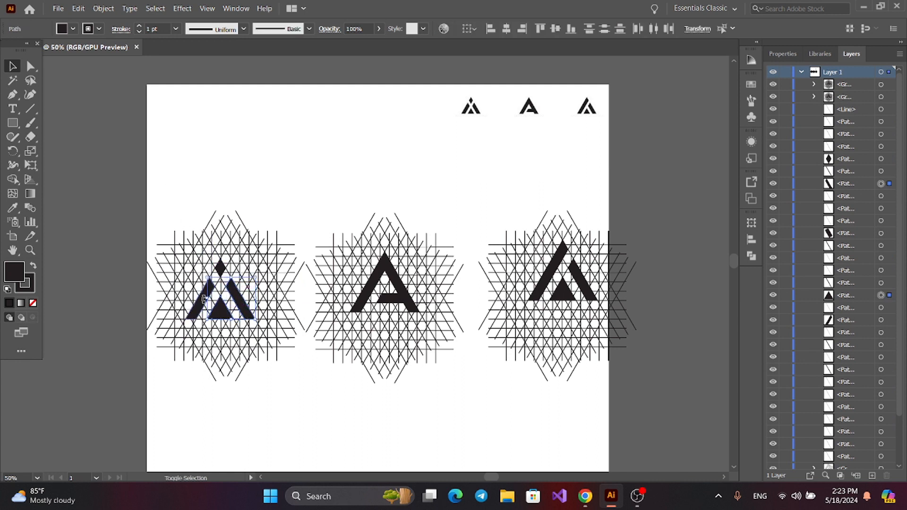
shift+click(220, 269)
shift+click(201, 307)
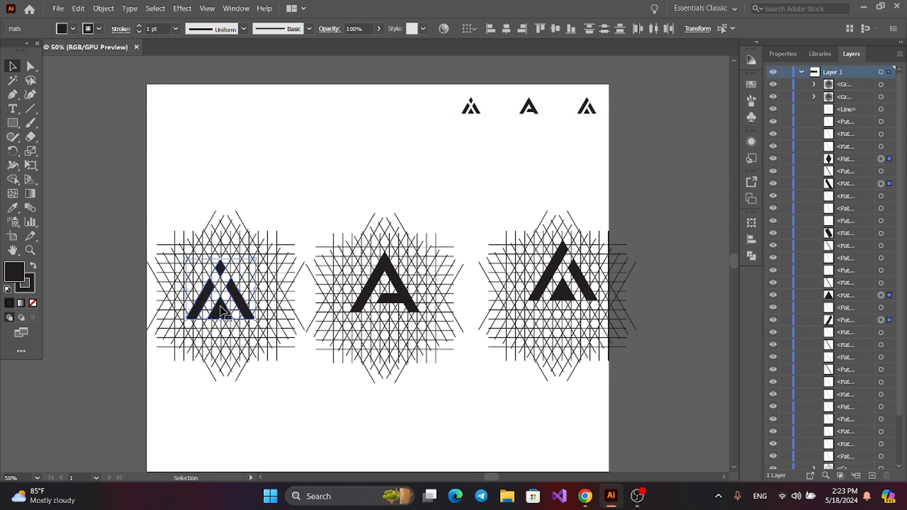
drag(220, 311, 228, 180)
click(251, 194)
drag(146, 210, 268, 380)
key(Delete)
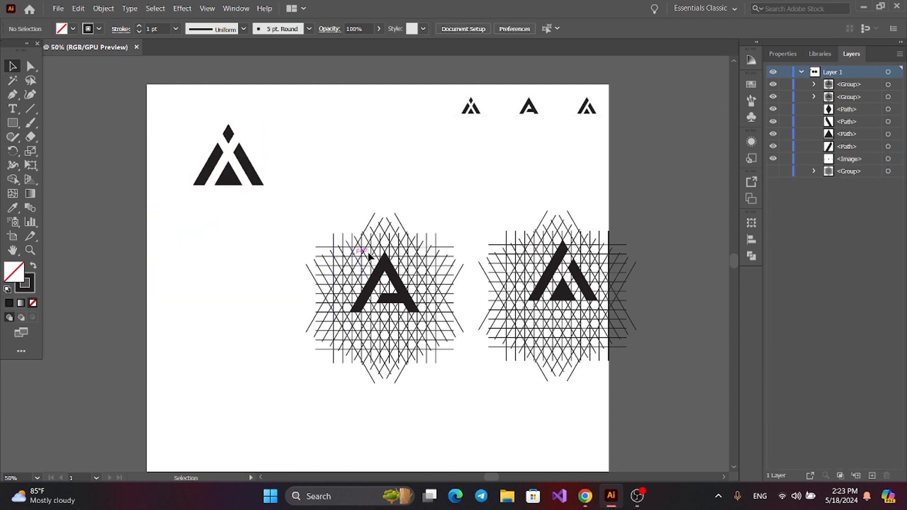
Ungroup the middle grid and its nested group so the letter becomes a separate path
click(376, 267)
click(104, 8)
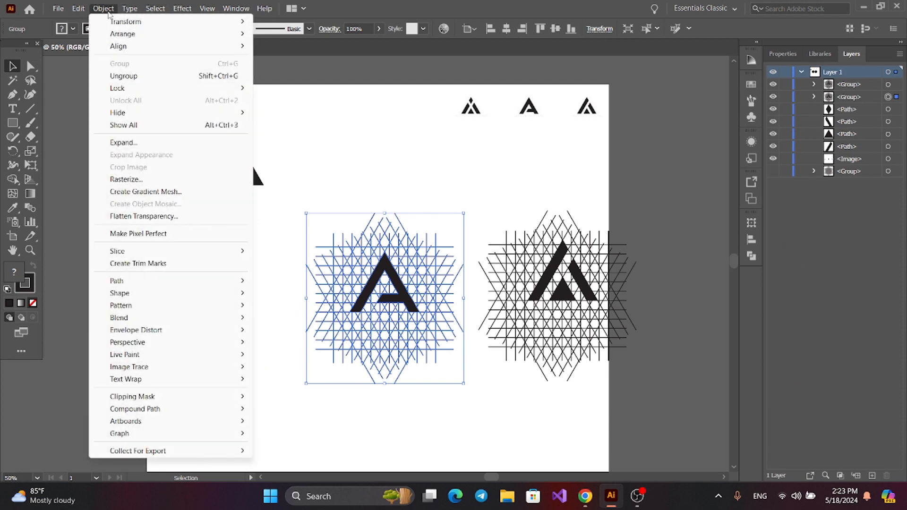
click(124, 76)
click(103, 8)
click(128, 76)
Move the middle letter straight up out of its grid and delete the grid lines left behind
click(400, 288)
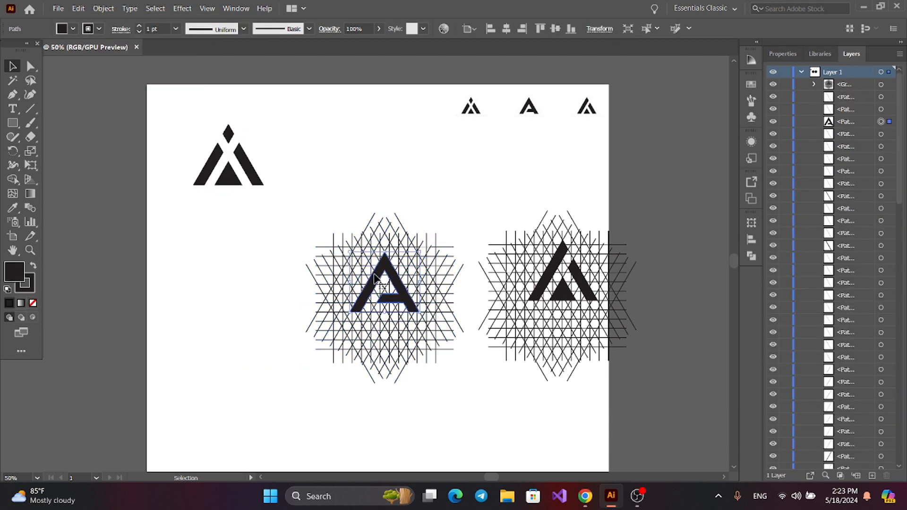
drag(400, 288, 399, 156)
click(268, 230)
drag(297, 210, 432, 378)
key(Delete)
Ungroup the right grid and its nested group so the letter shapes are separate paths
click(507, 263)
click(104, 8)
click(123, 75)
click(104, 8)
click(123, 76)
click(560, 269)
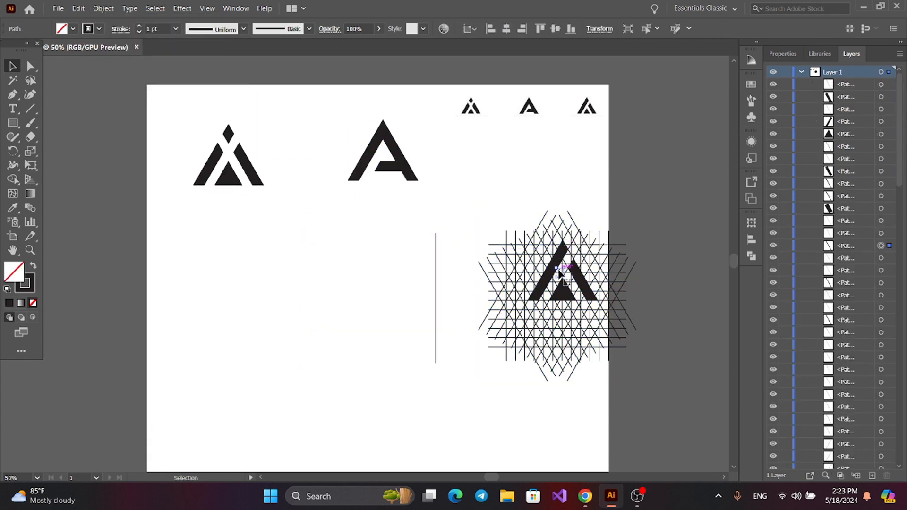
click(551, 267)
shift+click(582, 279)
drag(563, 294, 490, 173)
key(ctrl+z)
Move the right letter's two legs and inner triangle together out of the grid to beside the middle letter
shift+click(583, 279)
shift+click(551, 272)
drag(582, 274, 493, 166)
Delete all remaining grid lines, including the stray vertical one, and move the three letters down together toward the artboard's middle
drag(306, 263, 638, 381)
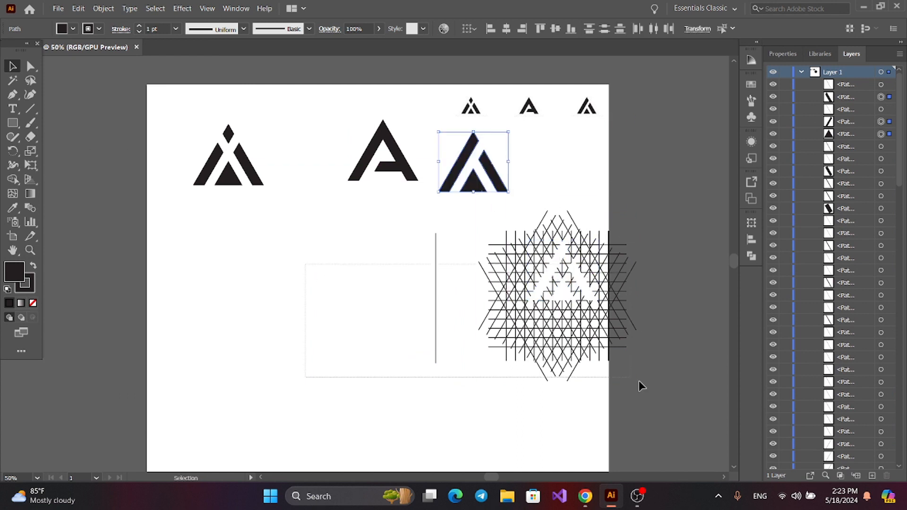
key(Delete)
drag(441, 213, 713, 333)
key(Delete)
drag(383, 176, 383, 287)
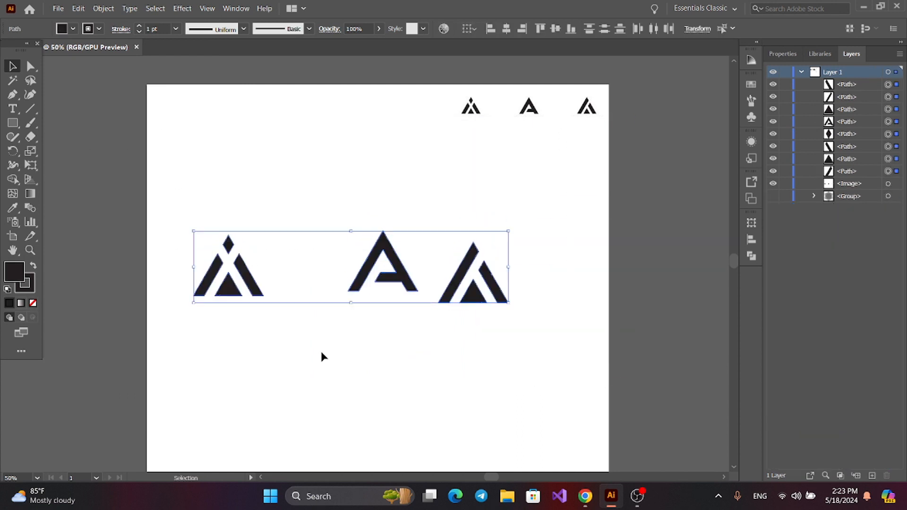
click(320, 356)
Group the left letter's four shapes together and the right letter's three shapes together as separate groups
drag(176, 230, 271, 348)
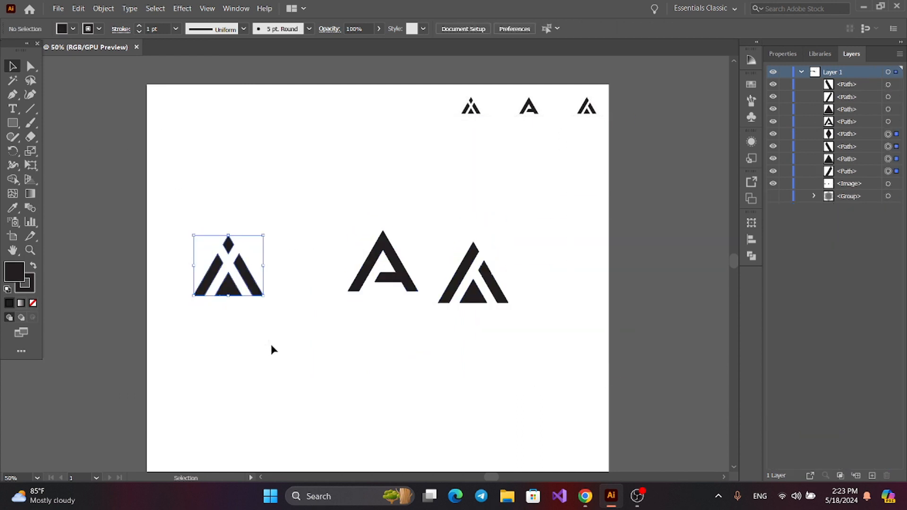
click(103, 8)
click(121, 64)
drag(316, 196, 407, 263)
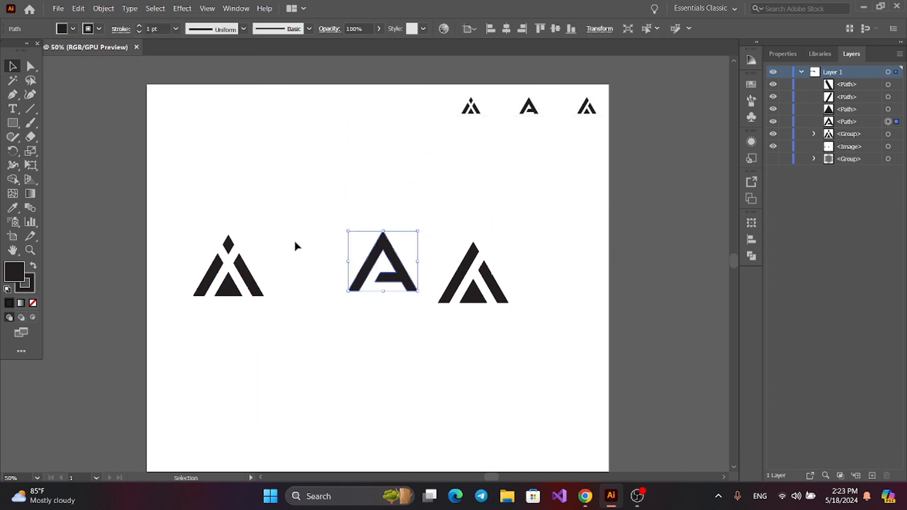
drag(422, 215, 500, 321)
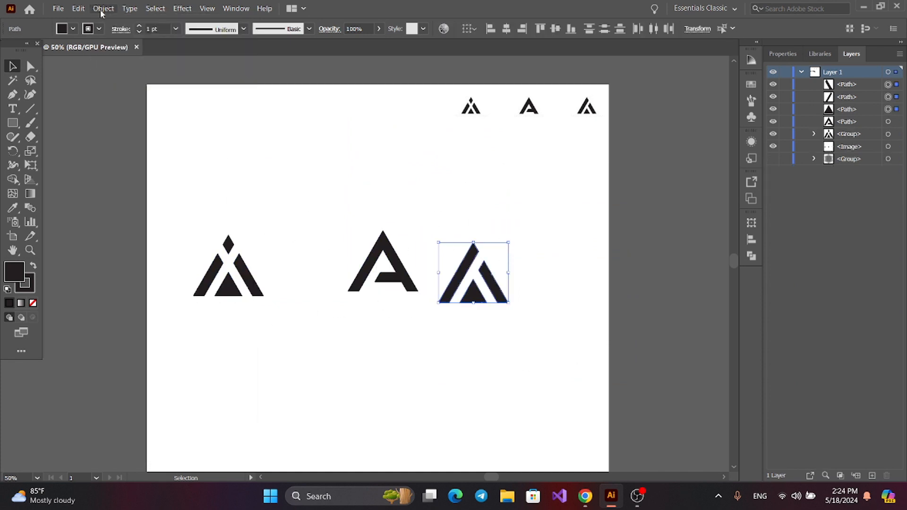
click(103, 8)
click(127, 64)
Align the three letters by their vertical centers and distribute them horizontally by their centers
drag(174, 196, 519, 353)
click(555, 28)
click(653, 29)
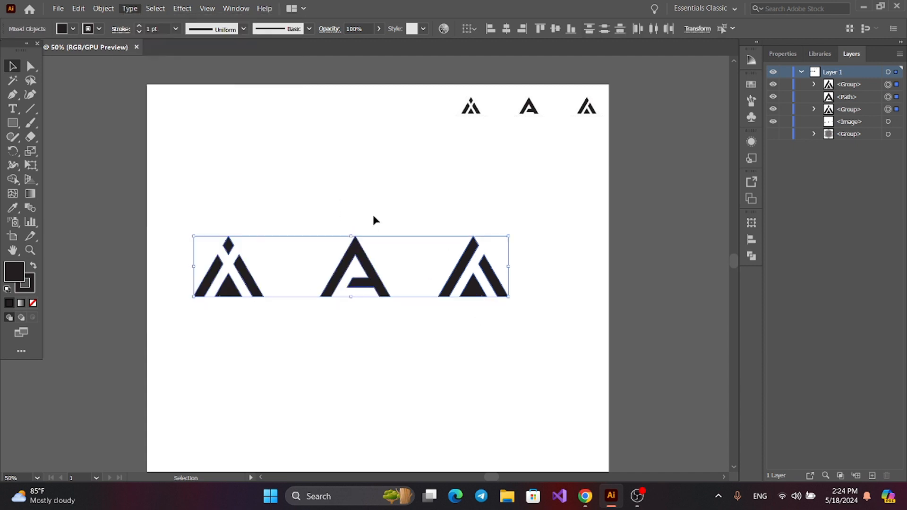
click(372, 215)
Set the stroke weight of all three letters to 8 pt
drag(163, 201, 554, 348)
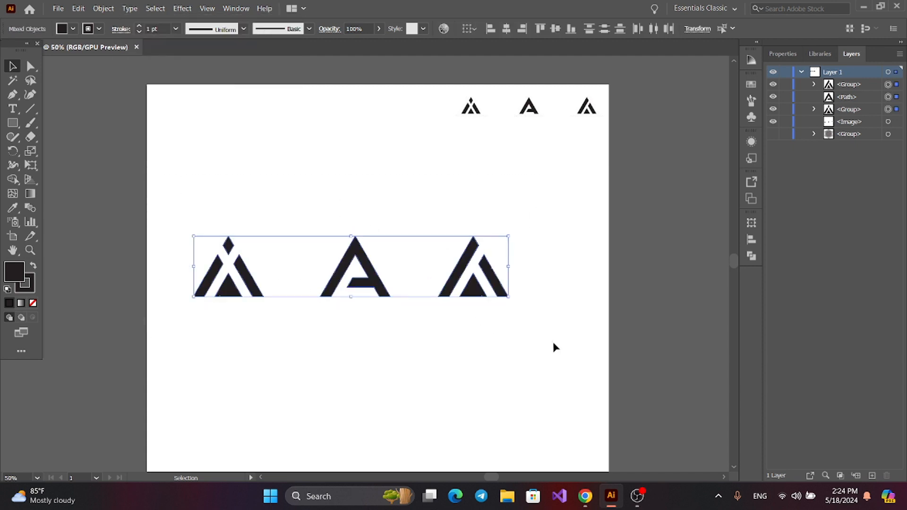
click(141, 26)
click(140, 27)
click(140, 27)
click(141, 27)
click(141, 26)
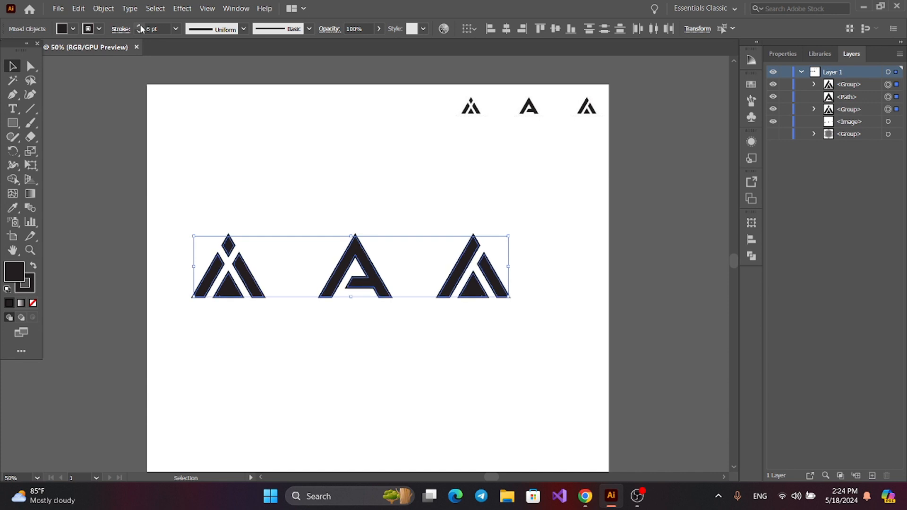
click(140, 27)
click(140, 27)
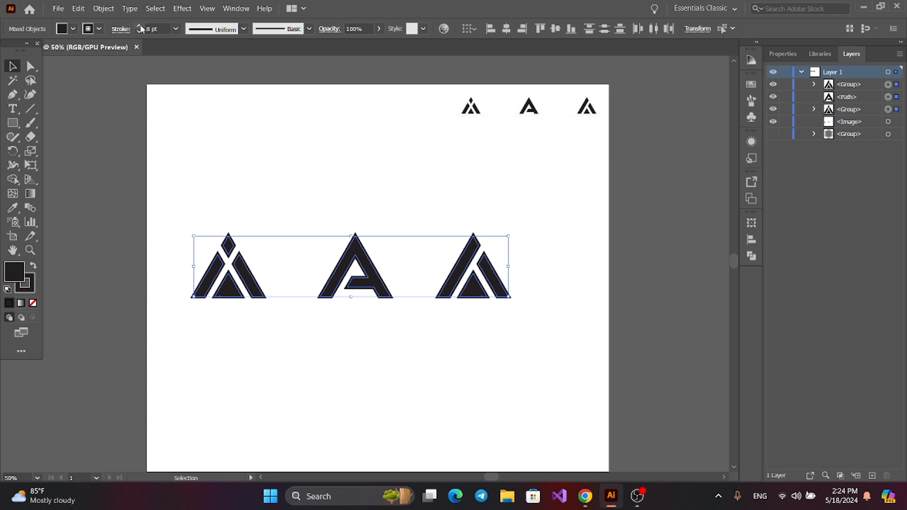
Expand the fill and stroke of all three letters
drag(174, 165, 581, 394)
click(103, 8)
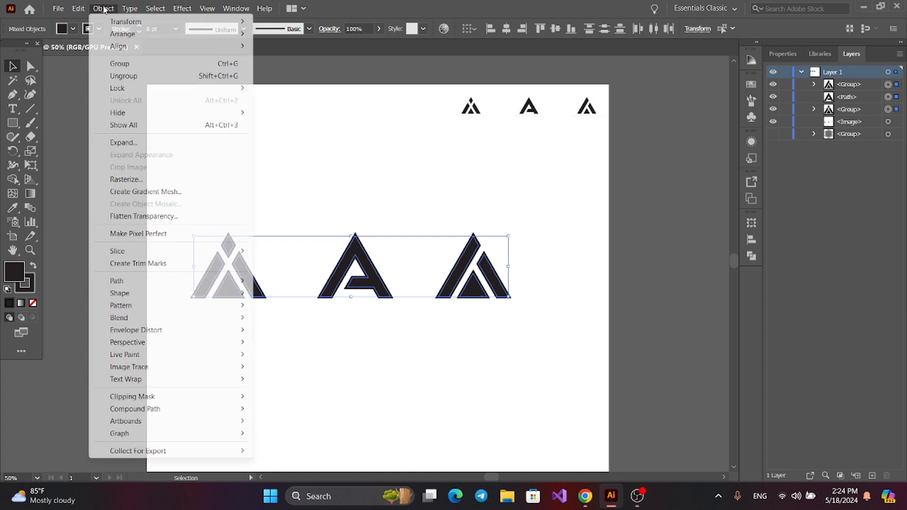
click(130, 142)
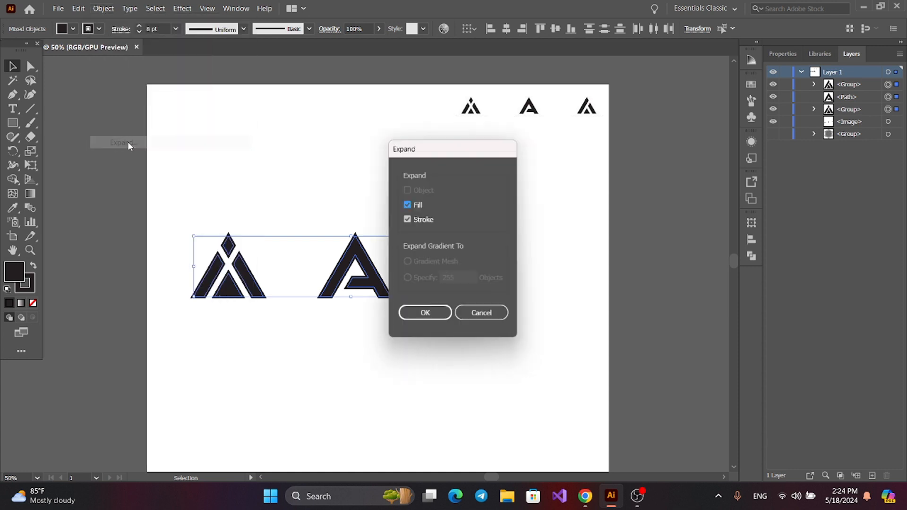
click(432, 316)
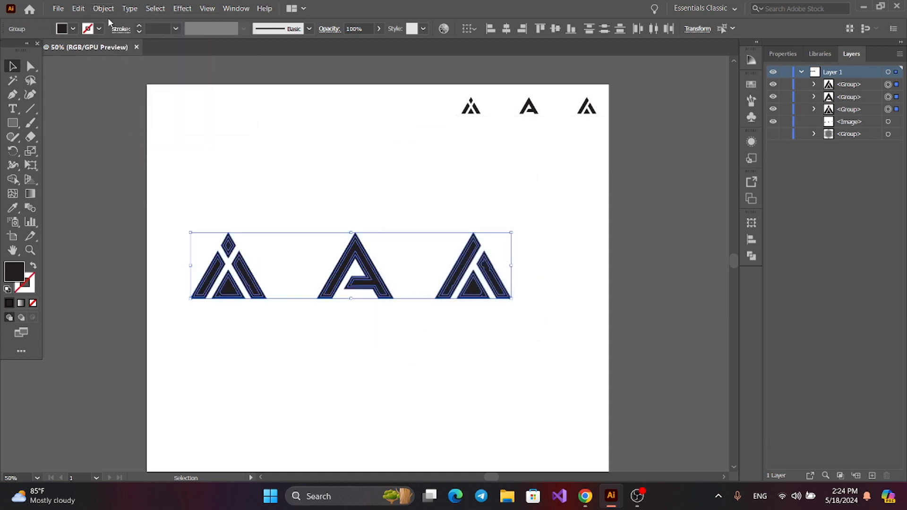
Unite the overlapping expanded shapes of all three letters with Pathfinder and deselect them
click(751, 257)
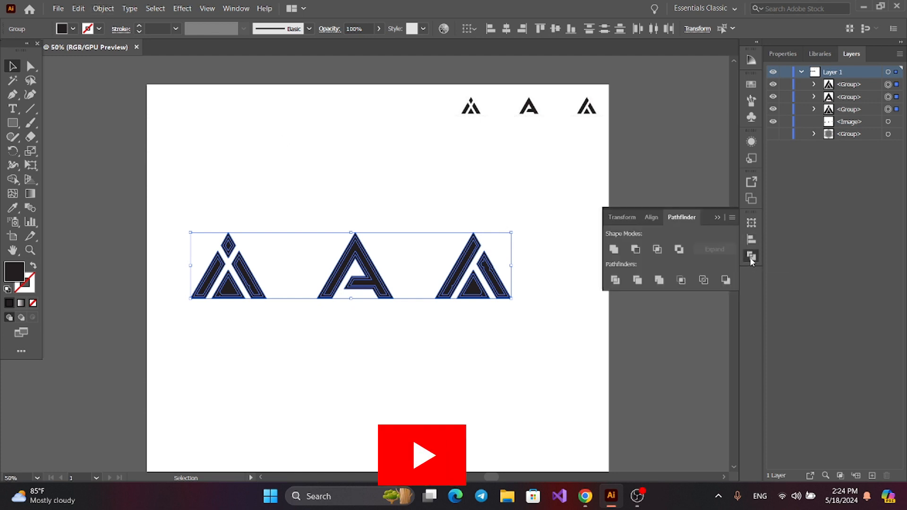
click(616, 254)
click(717, 217)
click(518, 373)
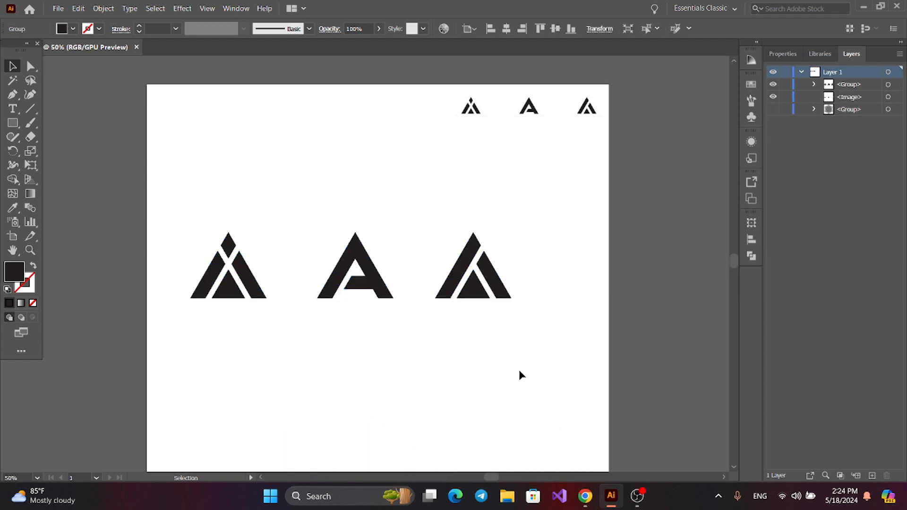
Move the united letters slightly down and to the right to center them on the artboard, and deselect them
drag(194, 186, 481, 326)
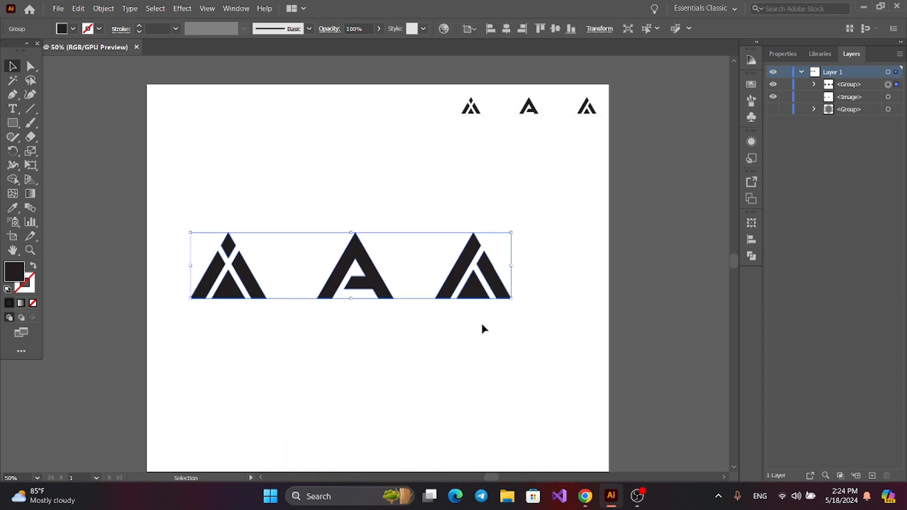
drag(474, 277, 507, 297)
click(459, 392)
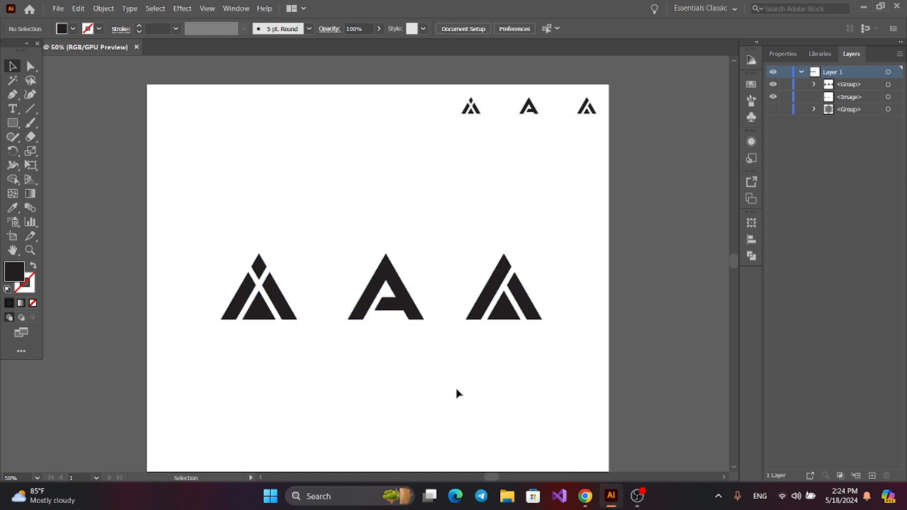